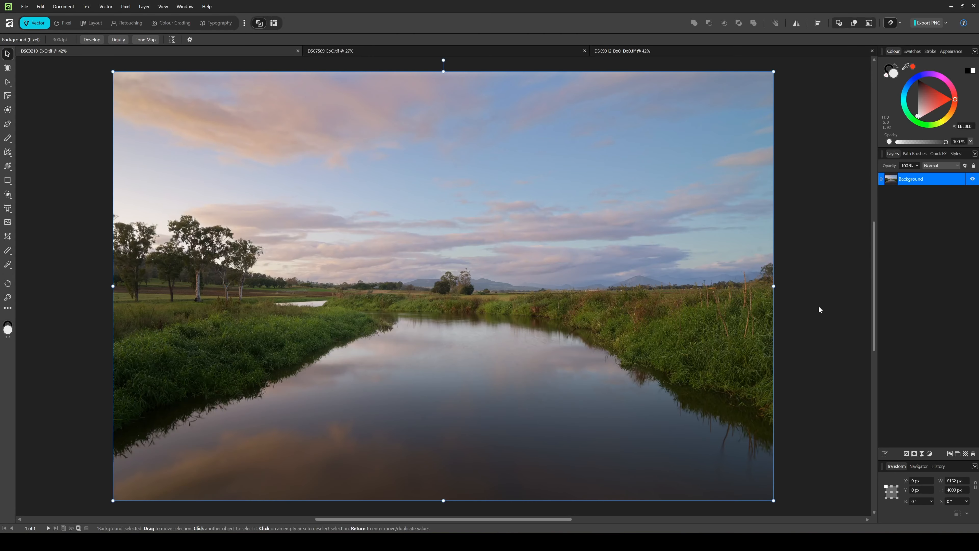
# - Launch Nik 9 Color Efex on the river photo from Pixel > Filters > Plugins > Nik Collection 9
pyautogui.scroll(-1, 814, 313)
pyautogui.scroll(1, 814, 312)
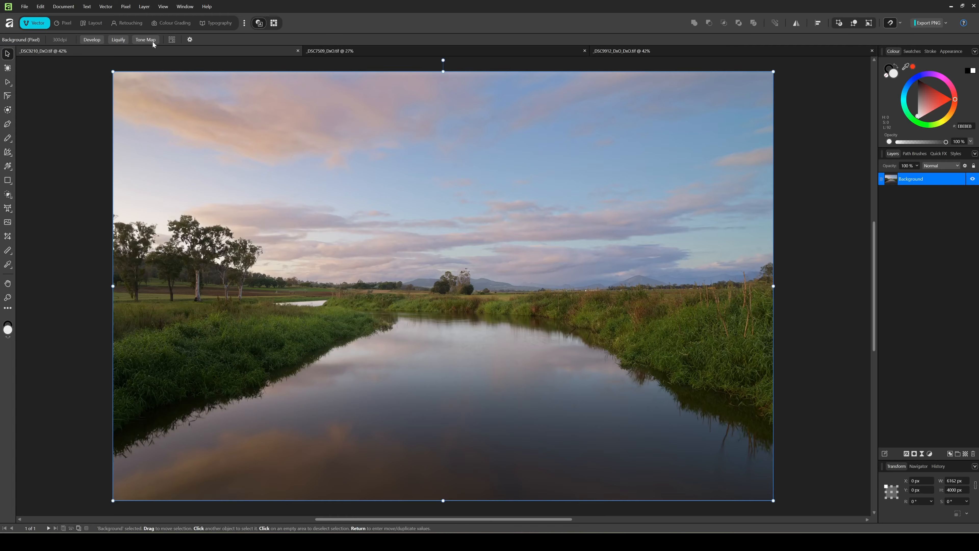
pyautogui.click(126, 7)
pyautogui.moveTo(193, 17)
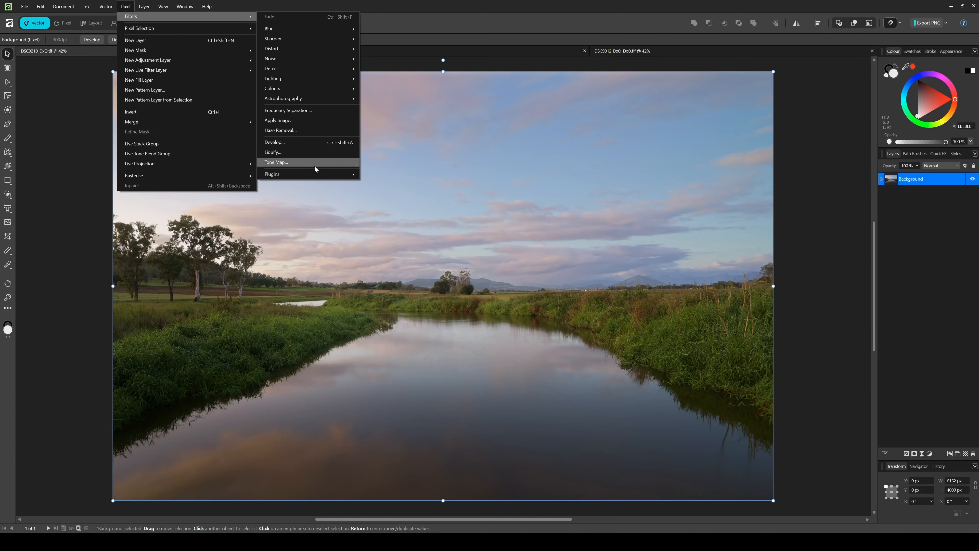
pyautogui.moveTo(323, 174)
pyautogui.moveTo(398, 188)
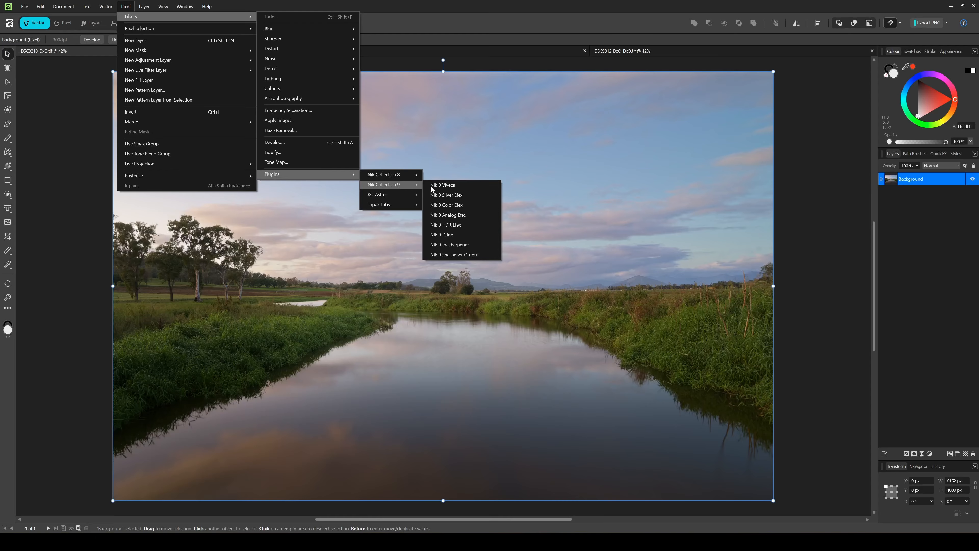
pyautogui.click(475, 206)
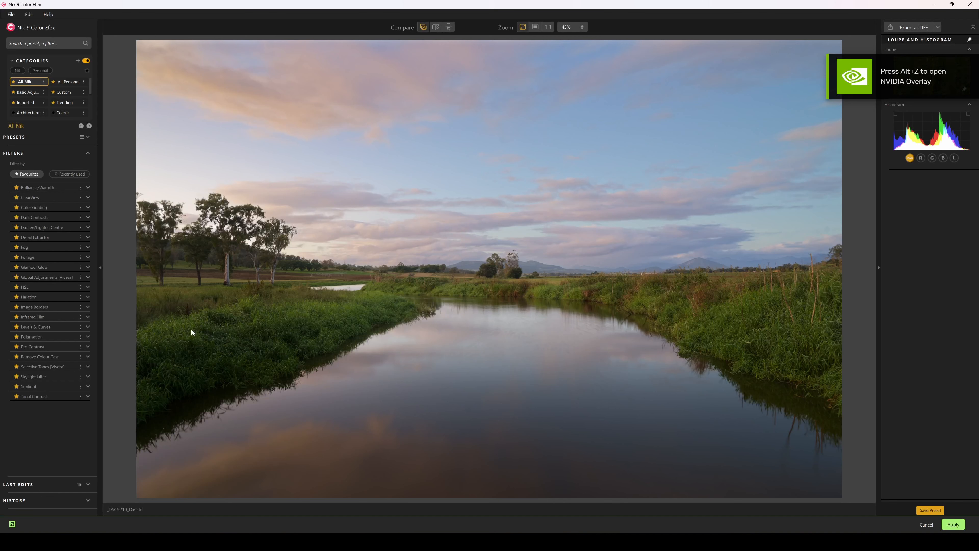
# - Add a Pro Contrast filter with Dynamic Contrast raised to 92%, then list the local adjustment types
pyautogui.click(73, 346)
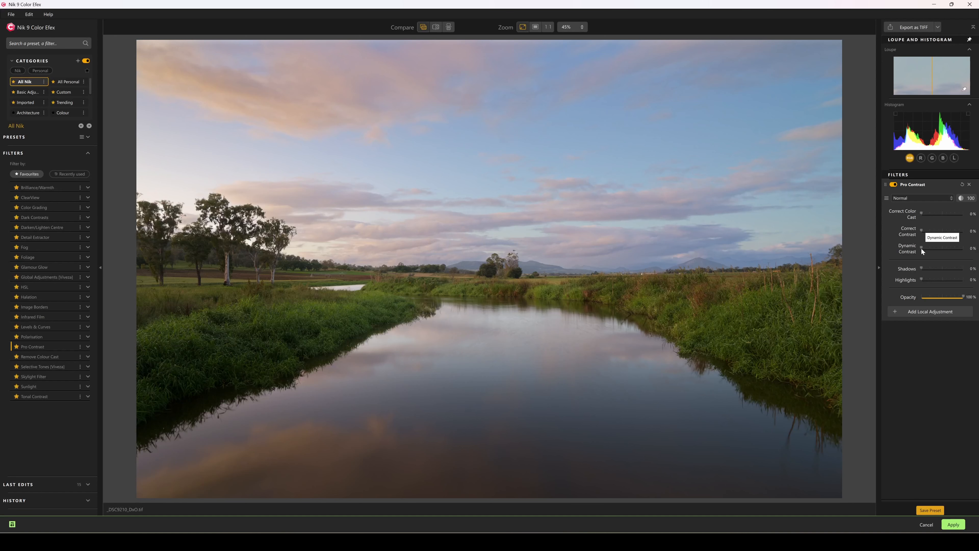
pyautogui.moveTo(931, 249); pyautogui.dragTo(959, 250)
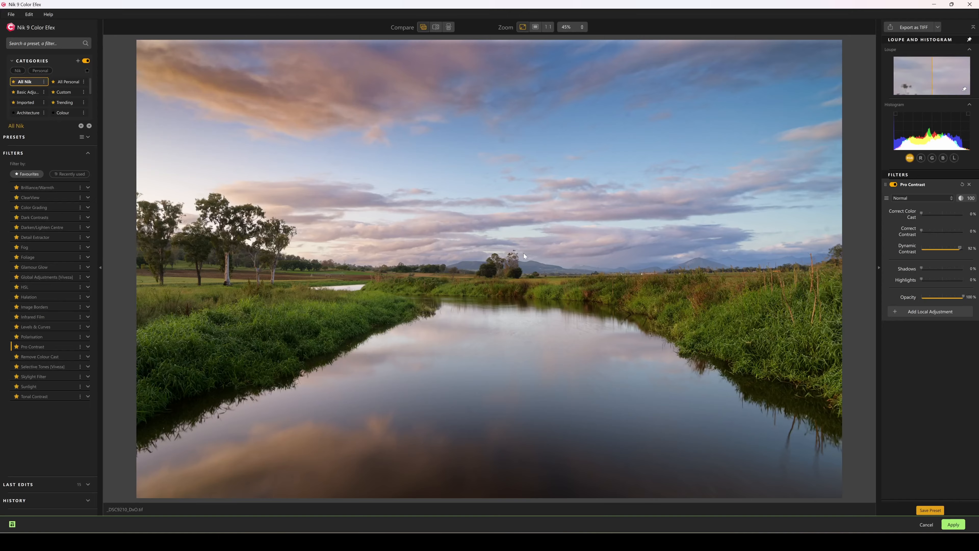
pyautogui.click(947, 312)
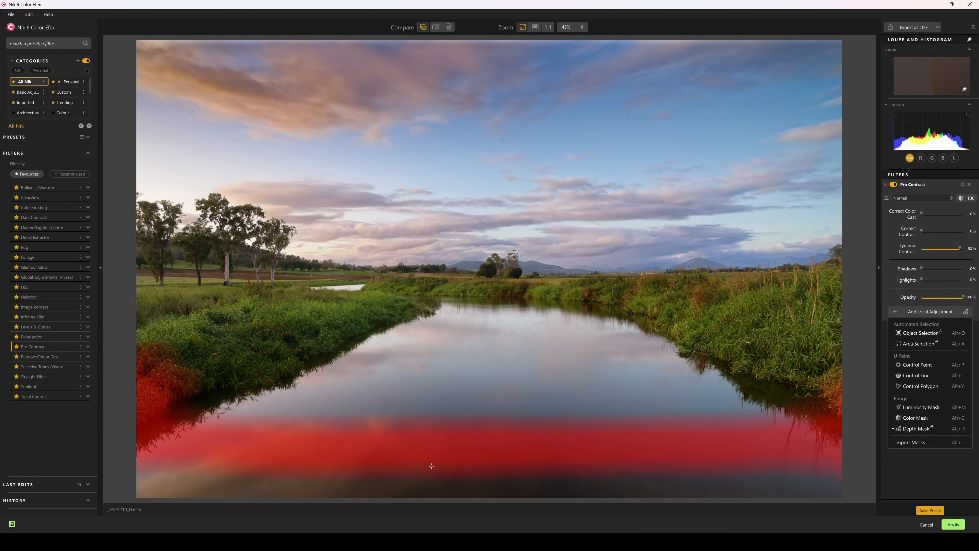
# - Anchor a depth mask on the river and widen it, in B&W view, over the foreground toward the trees
pyautogui.click(445, 481)
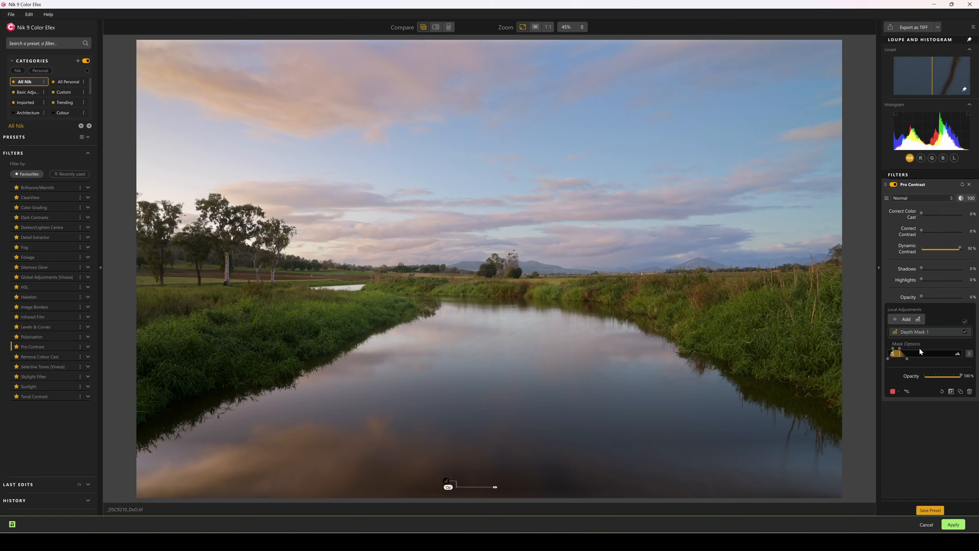
pyautogui.moveTo(900, 349); pyautogui.dragTo(902, 350)
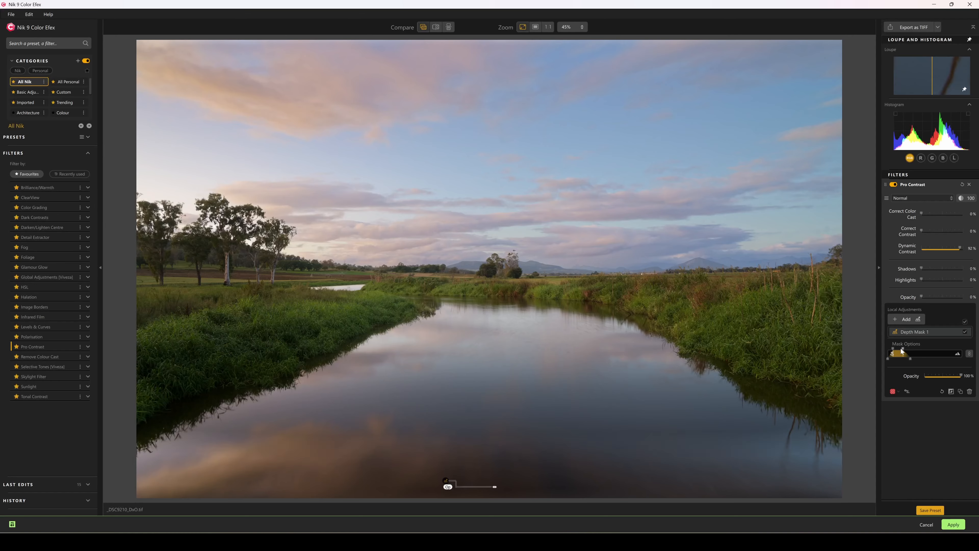
pyautogui.click(899, 392)
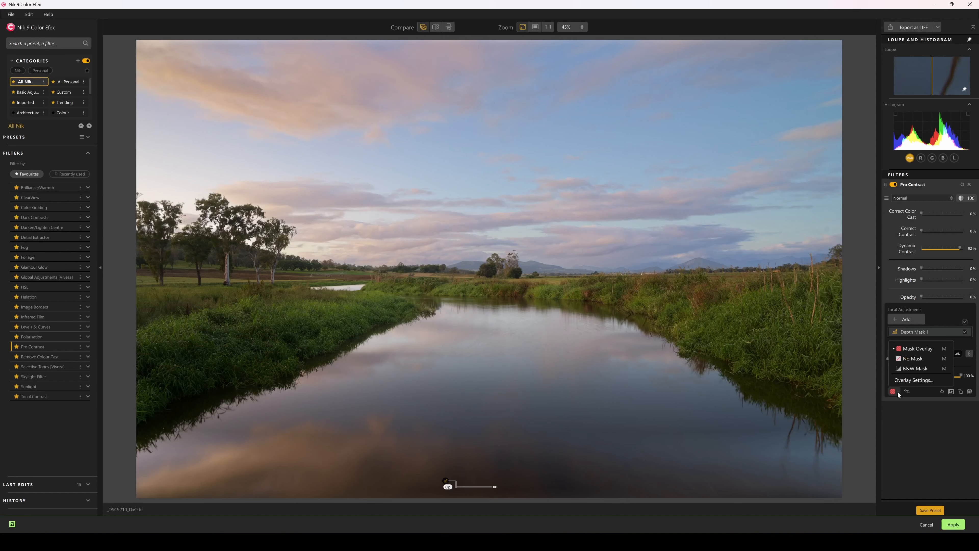
pyautogui.click(920, 369)
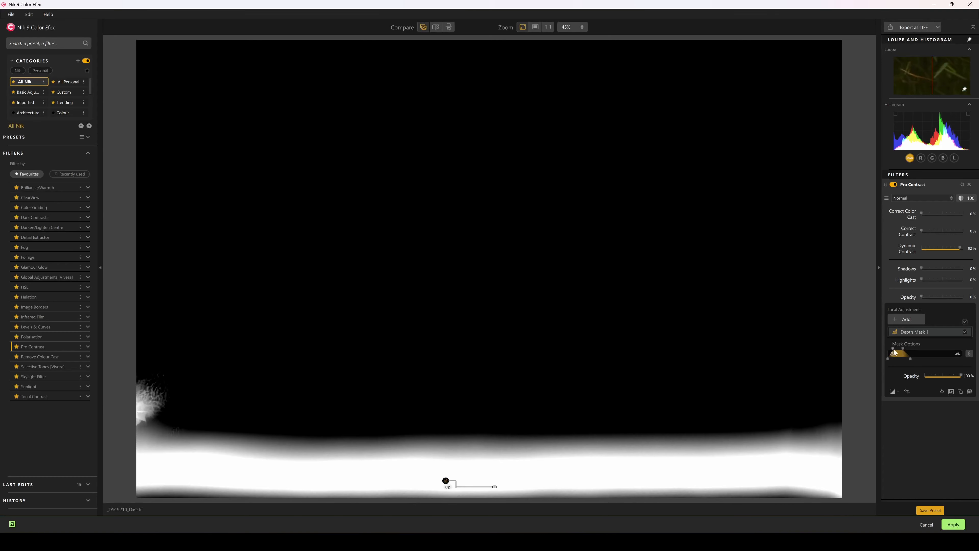
pyautogui.moveTo(894, 350); pyautogui.dragTo(932, 349)
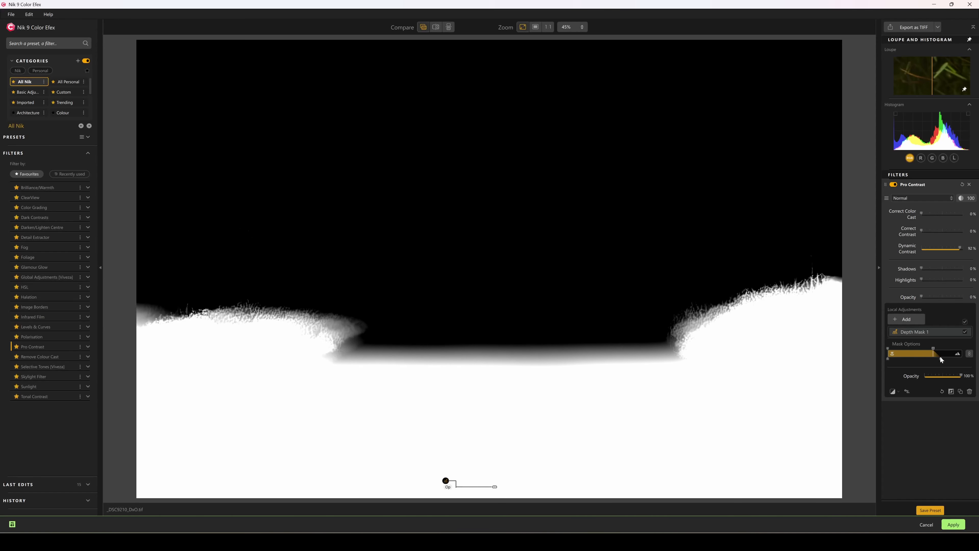
pyautogui.moveTo(941, 360)
pyautogui.mouseDown()
pyautogui.moveTo(963, 360)
pyautogui.moveTo(937, 351)
pyautogui.mouseUp()
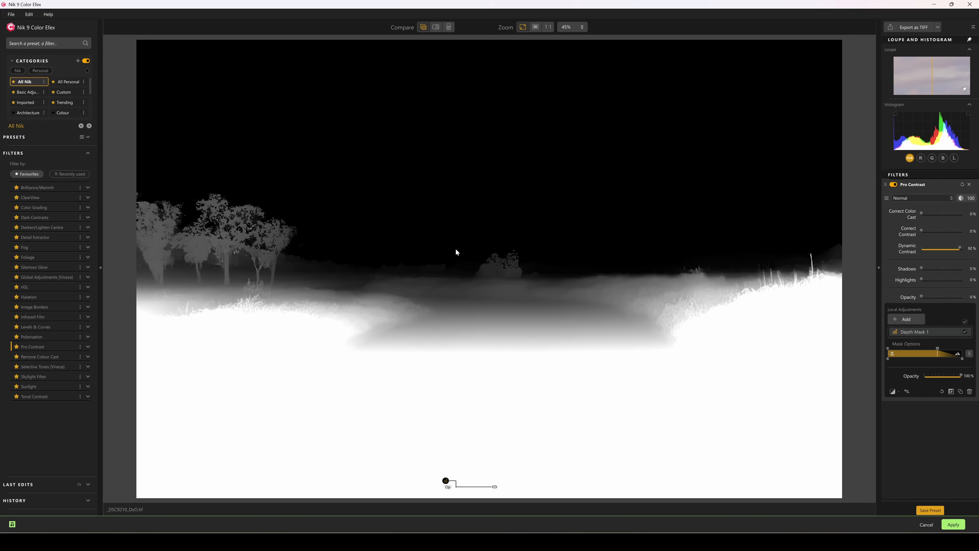
# - Check the mask's red overlay and compare Pro Contrast on and off, then collapse the mask options
pyautogui.press('m')
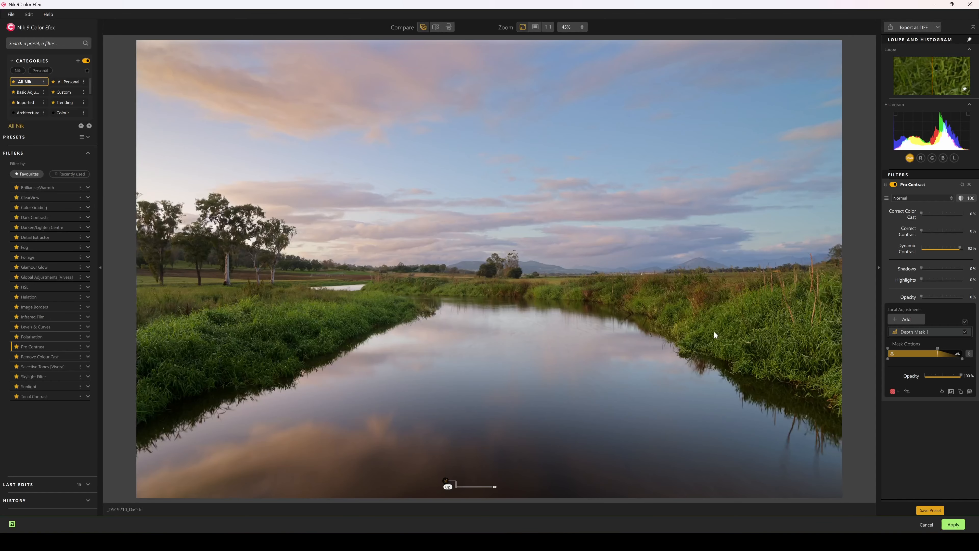
pyautogui.press('m')
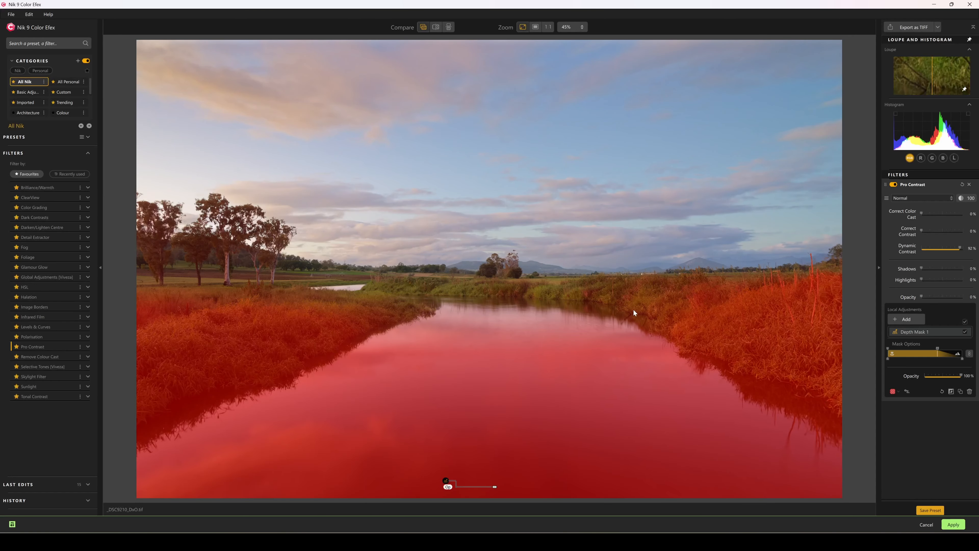
pyautogui.press('m')
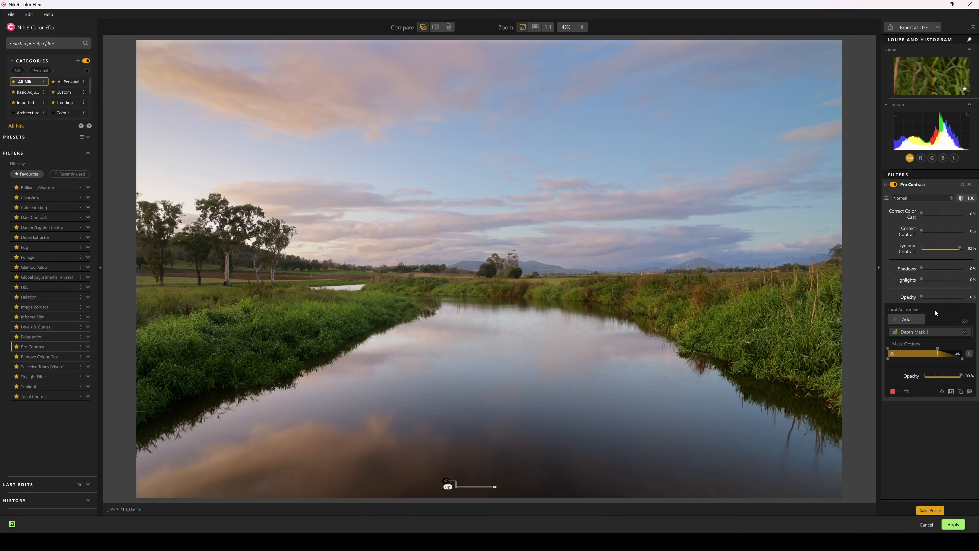
pyautogui.click(893, 185)
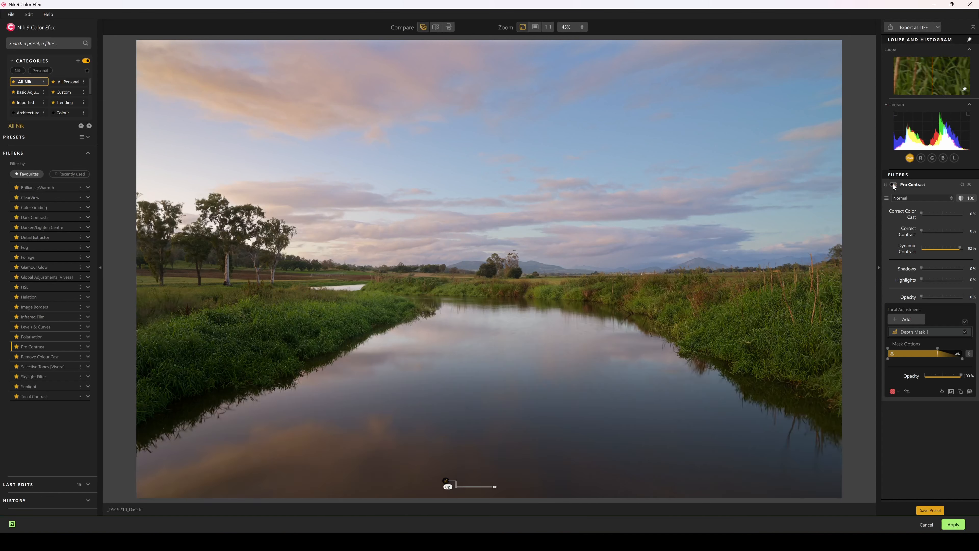
pyautogui.click(893, 185)
pyautogui.click(893, 185)
pyautogui.click(894, 185)
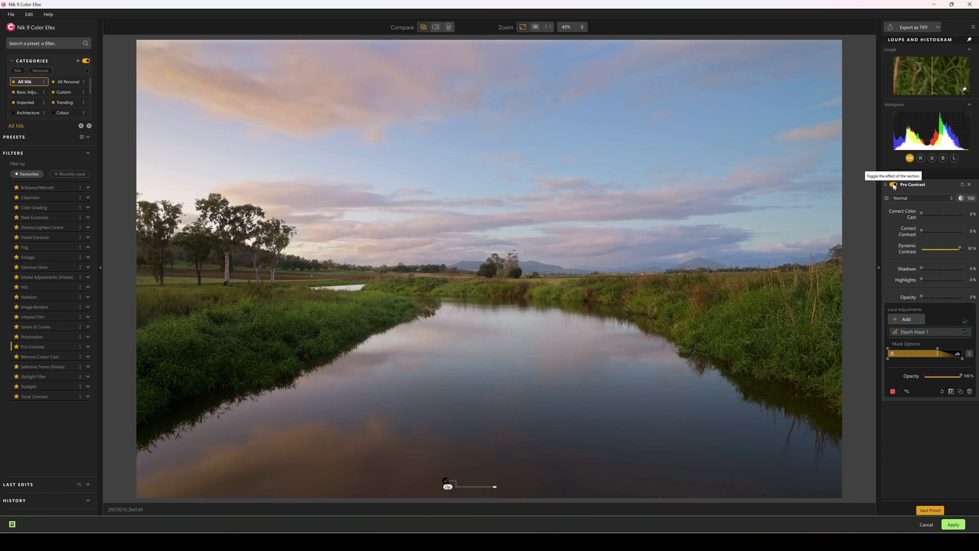
pyautogui.press('m')
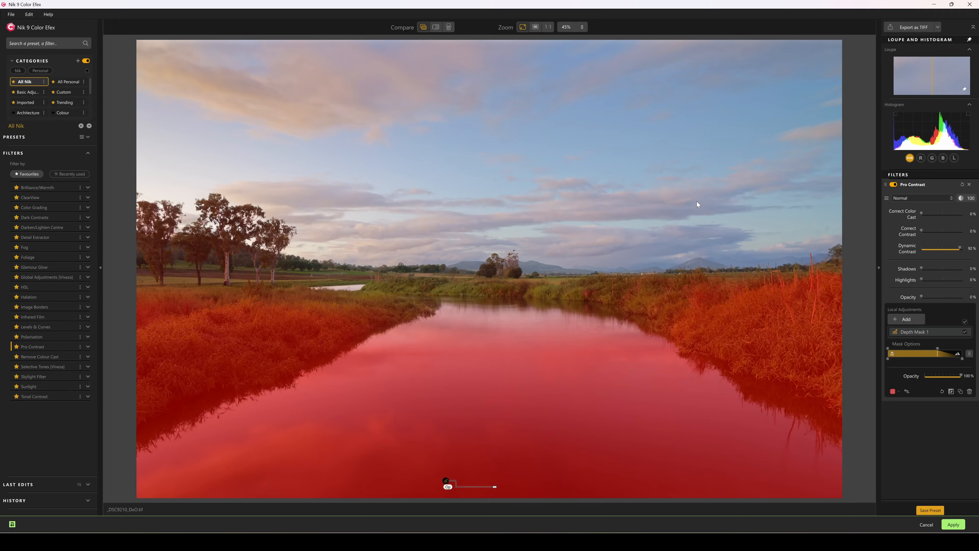
pyautogui.press('m')
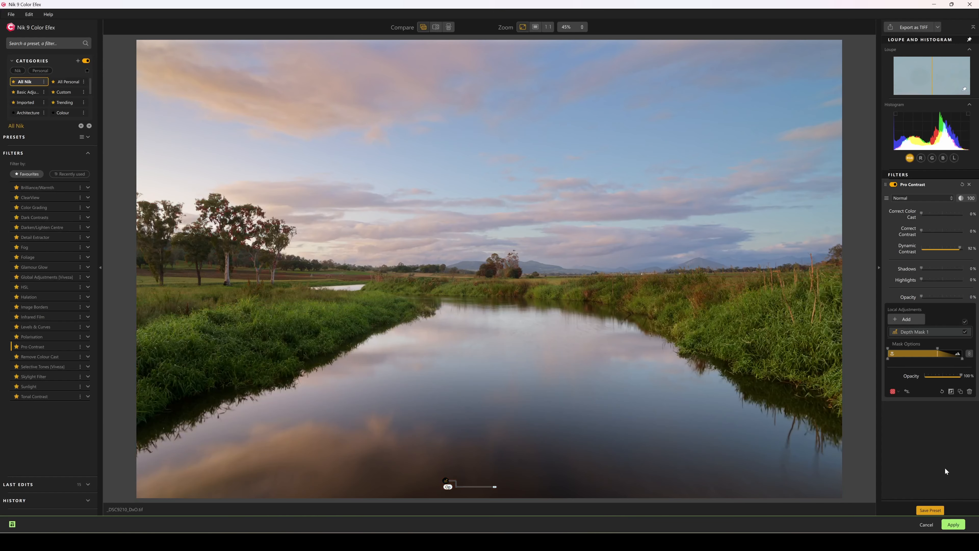
pyautogui.click(915, 431)
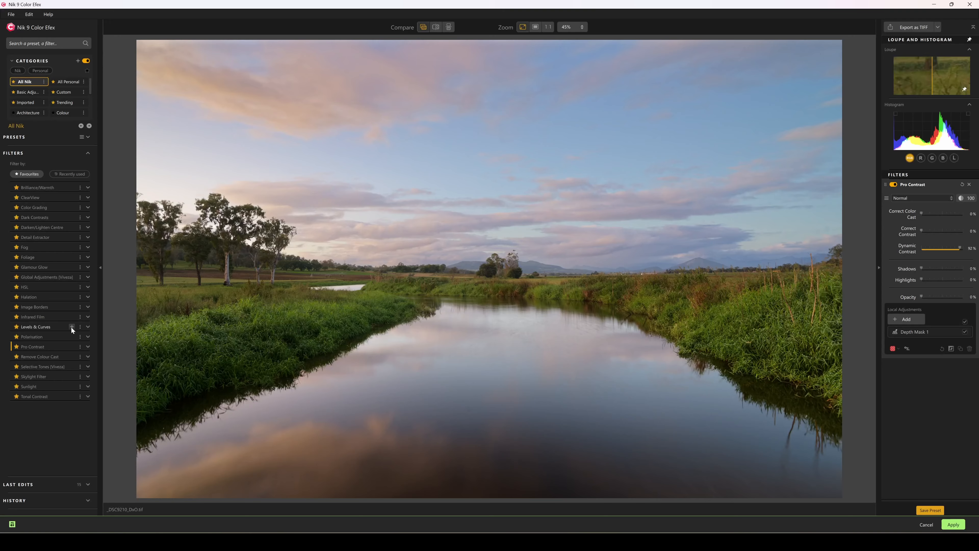
# - Add a second Pro Contrast with a little dynamic contrast and colour cast correction
pyautogui.click(72, 346)
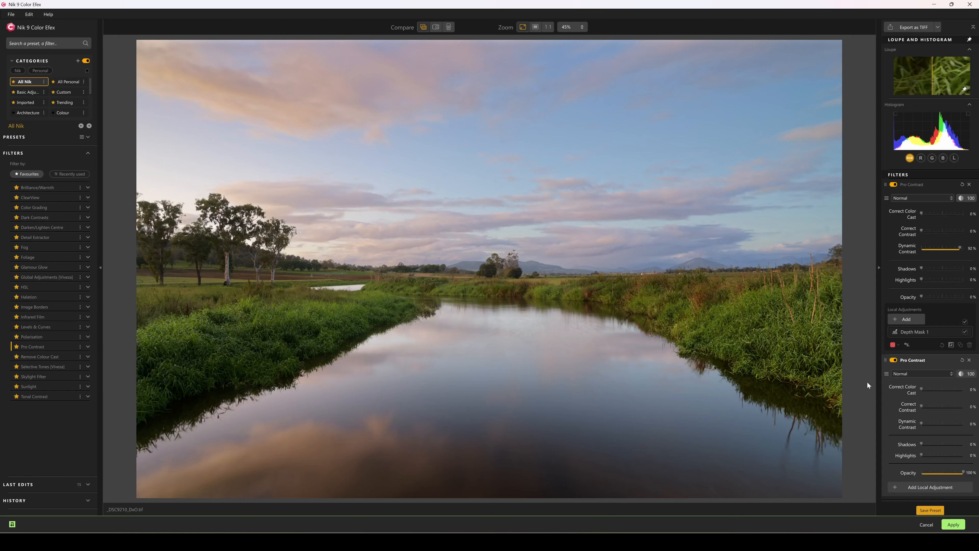
pyautogui.moveTo(922, 424); pyautogui.dragTo(927, 423)
pyautogui.moveTo(921, 389); pyautogui.dragTo(930, 407)
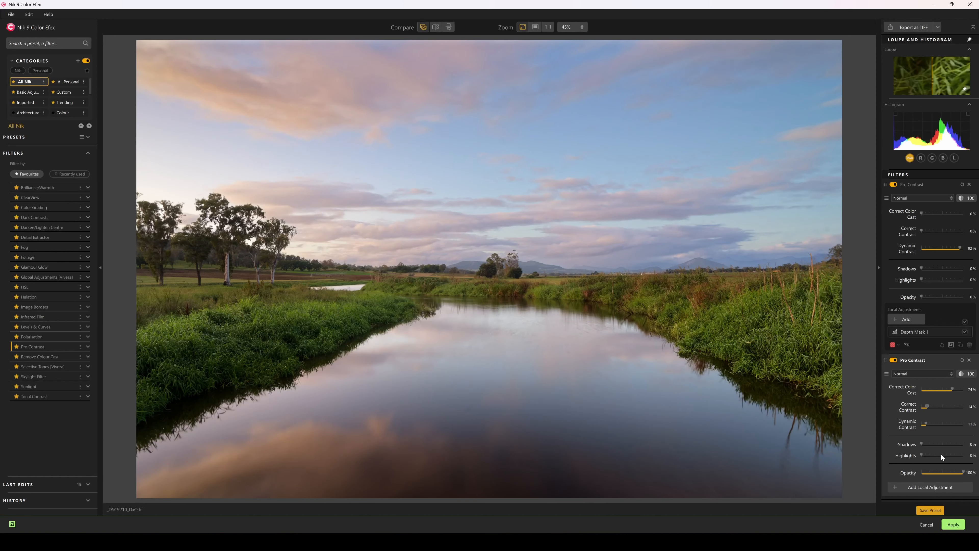
# - Mask the second Pro Contrast with a sky depth mask reaching the distant hills, then compare on/off
pyautogui.click(930, 487)
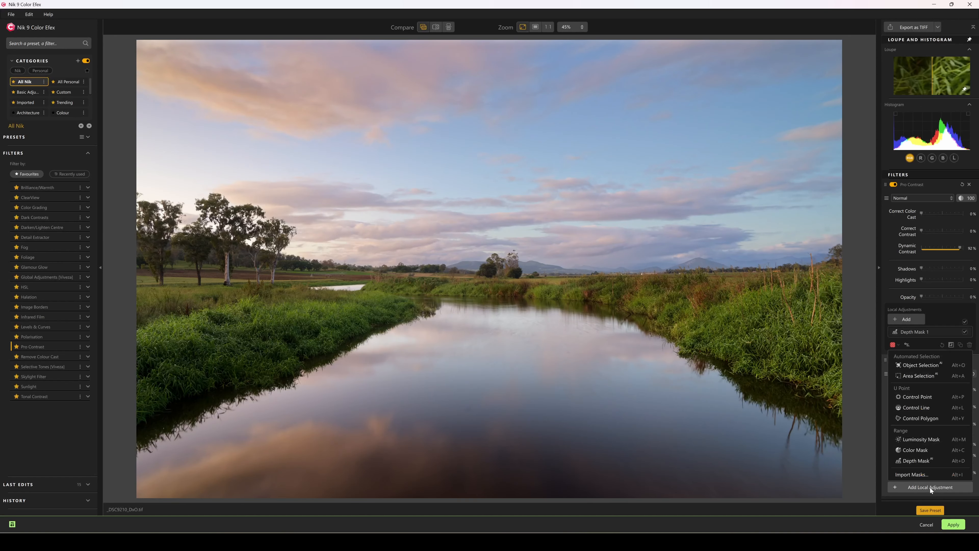
pyautogui.click(930, 462)
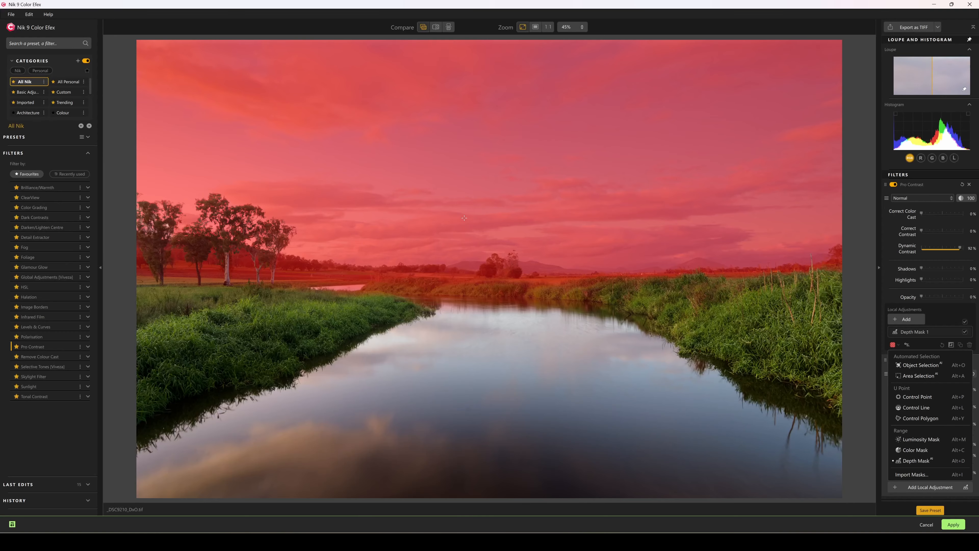
pyautogui.click(456, 216)
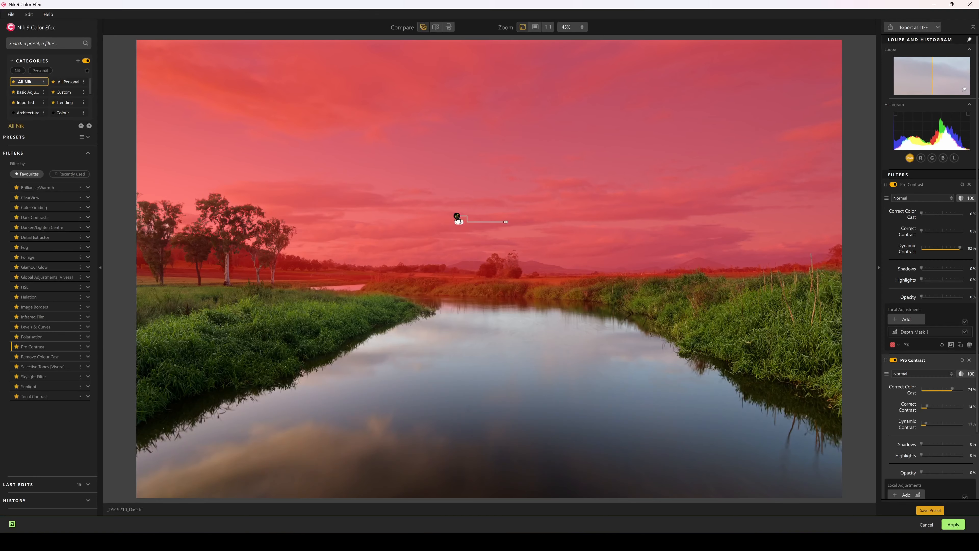
pyautogui.scroll(-3, 957, 433)
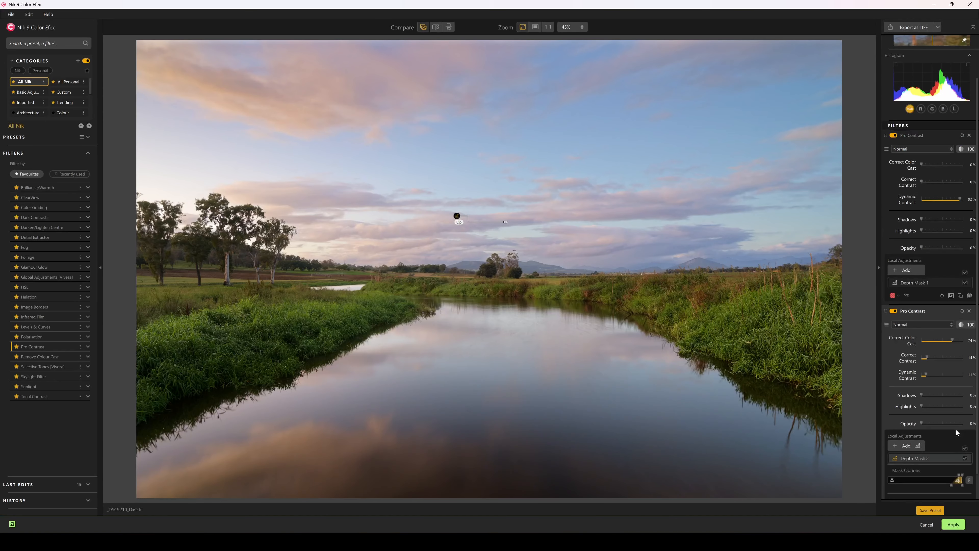
pyautogui.hotkey('shift', 'm')
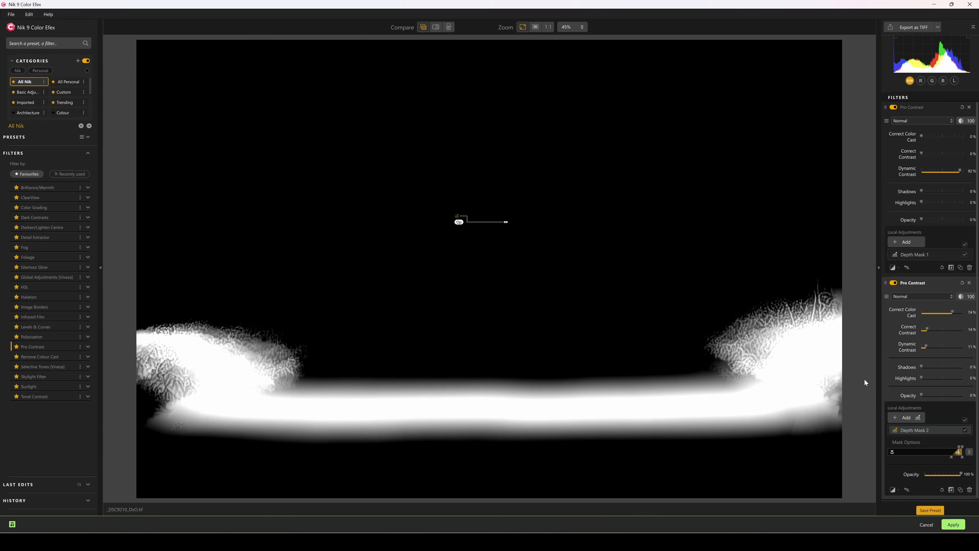
pyautogui.click(922, 251)
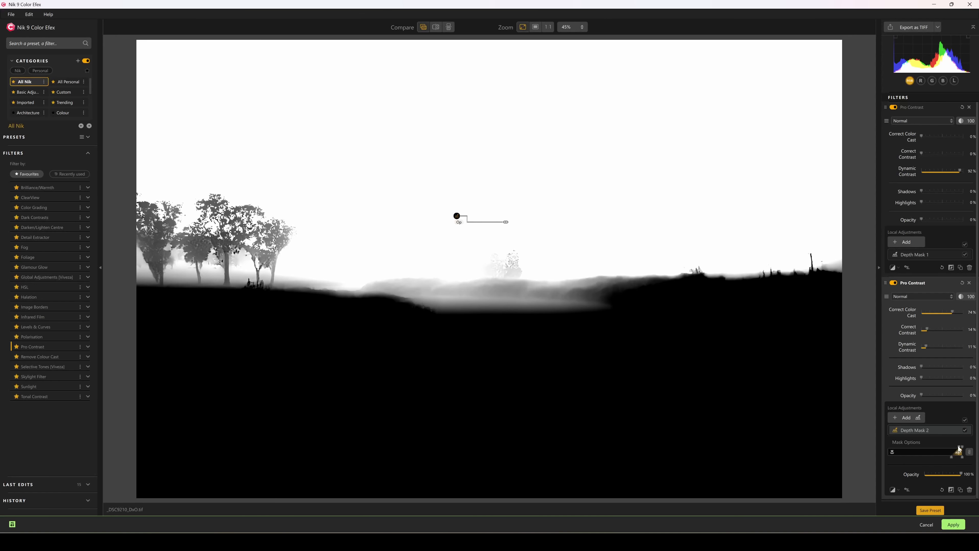
pyautogui.moveTo(959, 449)
pyautogui.mouseDown()
pyautogui.moveTo(936, 458)
pyautogui.moveTo(960, 451)
pyautogui.mouseUp()
pyautogui.press('m')
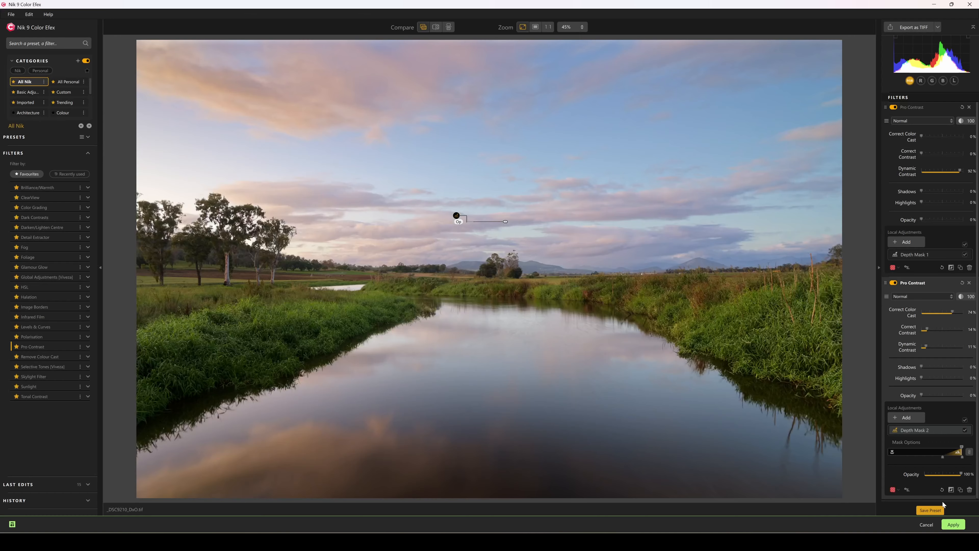
pyautogui.click(893, 284)
pyautogui.click(894, 283)
# - Add a Polarisation filter with an AI object-selection mask on the river
pyautogui.click(73, 338)
pyautogui.click(72, 337)
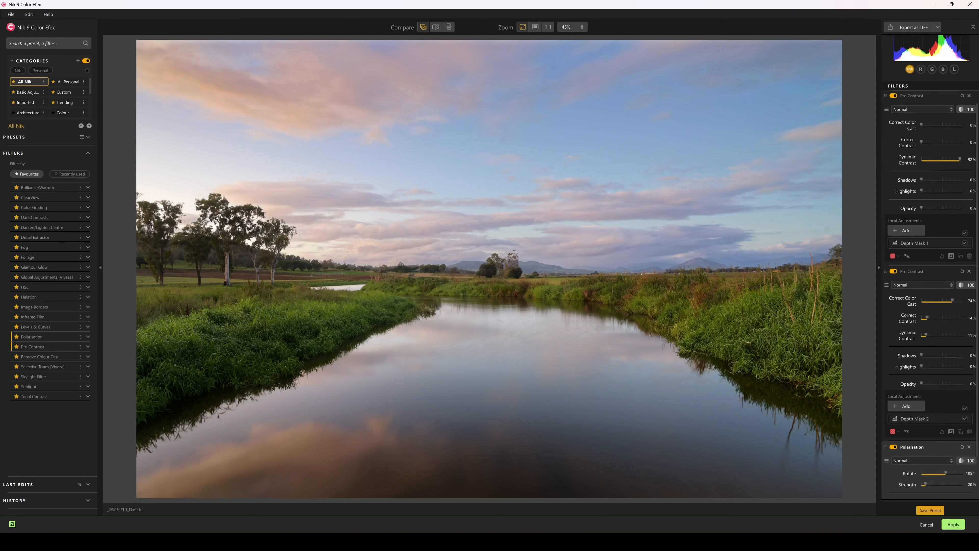
pyautogui.click(935, 490)
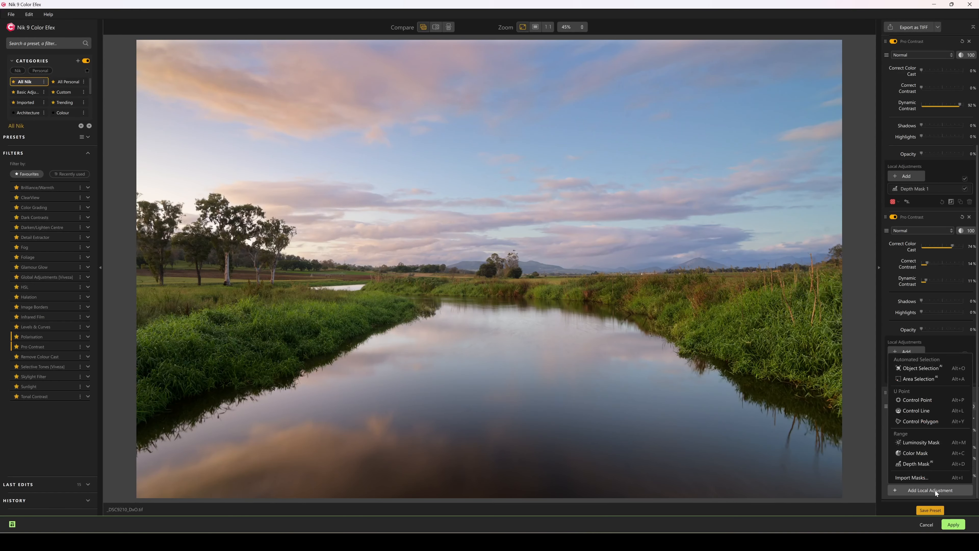
pyautogui.click(921, 370)
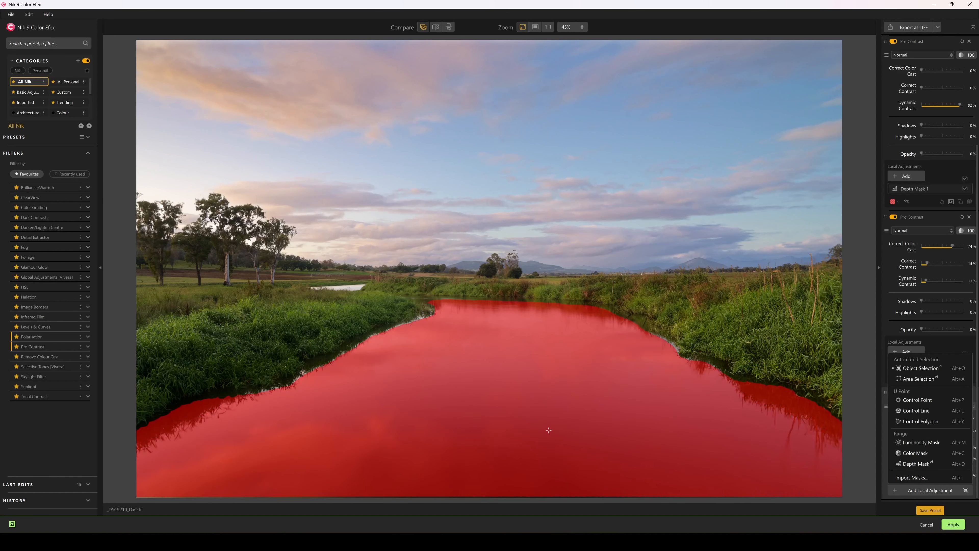
pyautogui.click(558, 433)
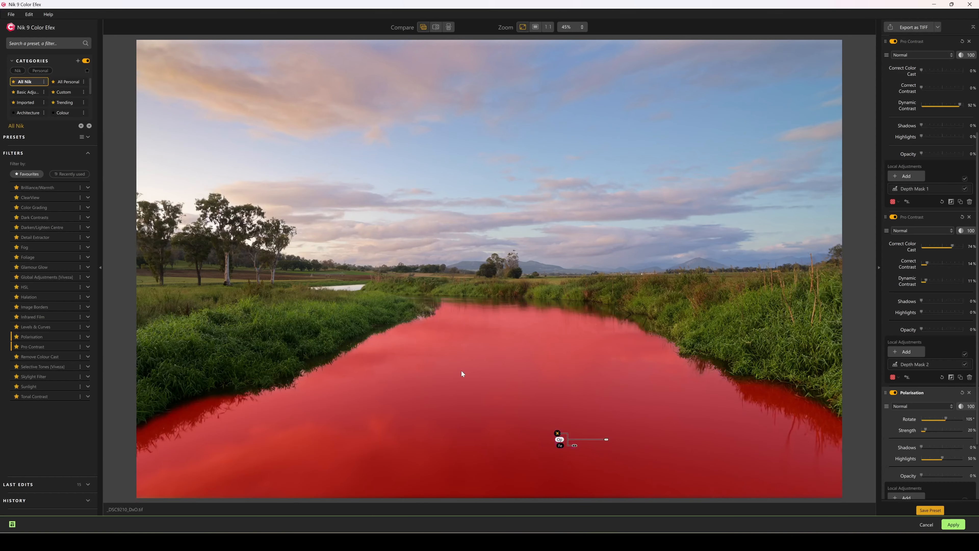
# - Raise Polarisation Strength to 141% and set Rotate to 98°
pyautogui.scroll(-3, 945, 338)
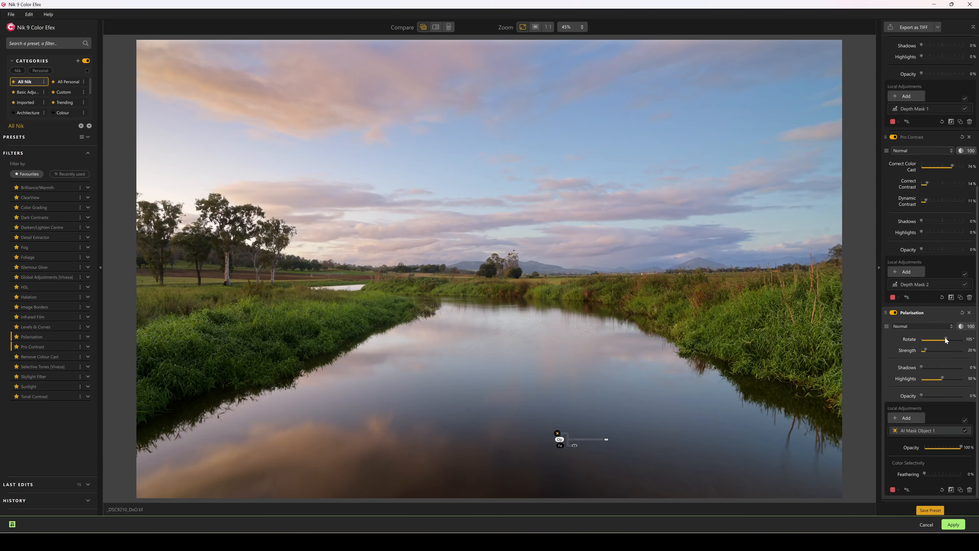
pyautogui.moveTo(924, 351); pyautogui.dragTo(954, 351)
pyautogui.moveTo(954, 340); pyautogui.dragTo(944, 339)
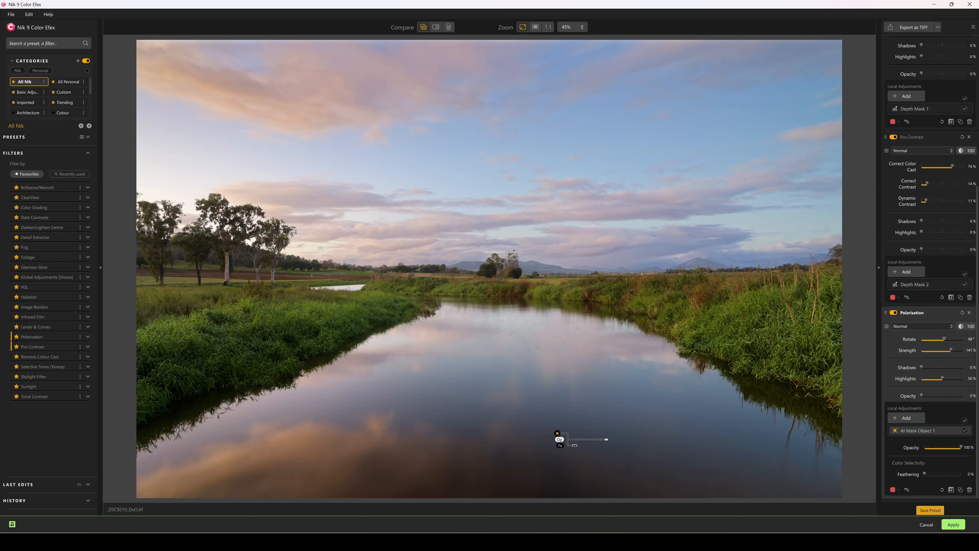
# - Cancel Color Efex and close without saving the river photo edits
pyautogui.click(926, 525)
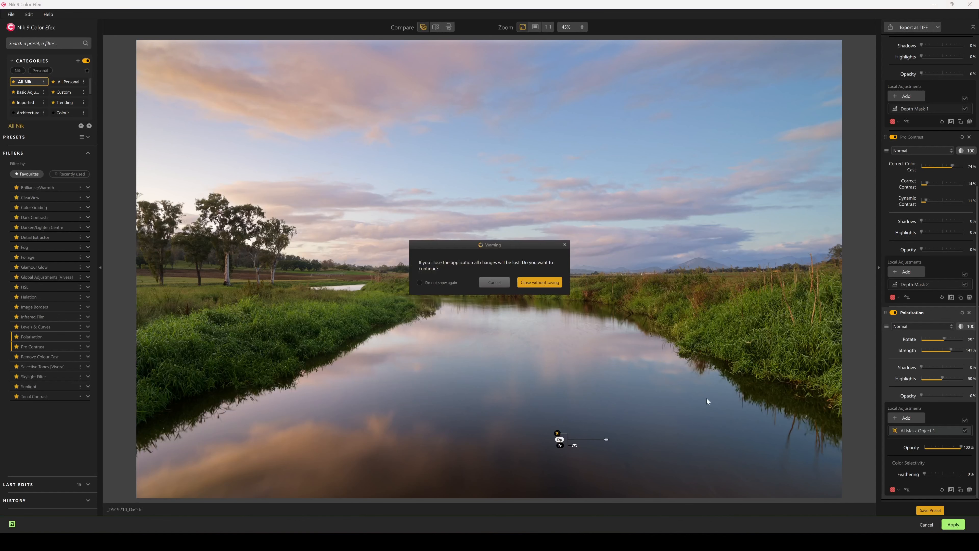
pyautogui.click(540, 282)
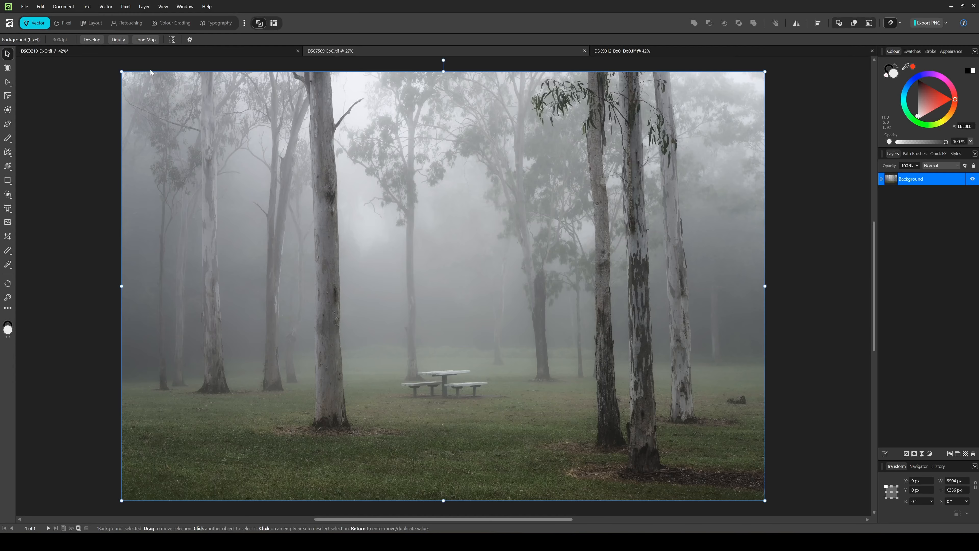
# - Relaunch Nik 9 Color Efex from Affinity on the foggy woodland photo _DSC7509_DxO.tif
pyautogui.click(126, 7)
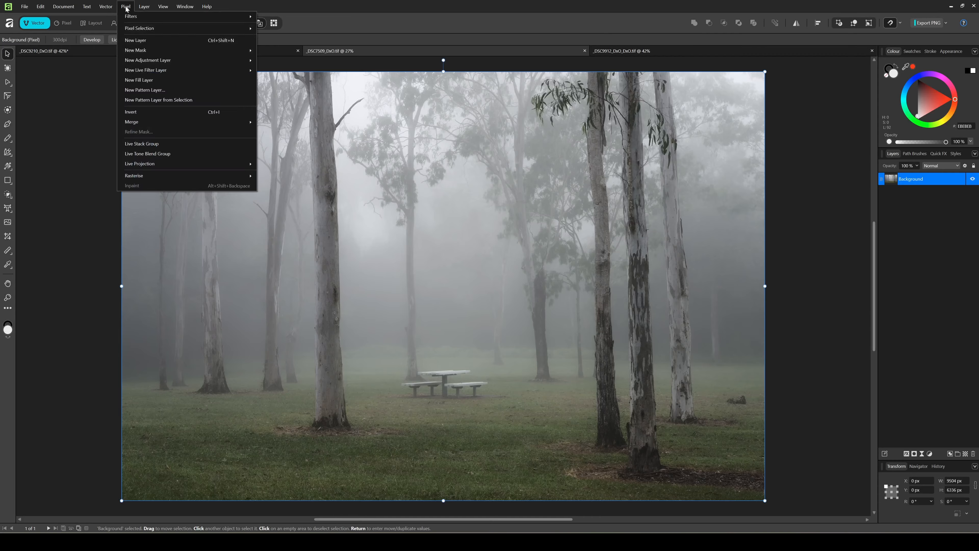
pyautogui.moveTo(131, 17)
pyautogui.moveTo(272, 174)
pyautogui.moveTo(384, 185)
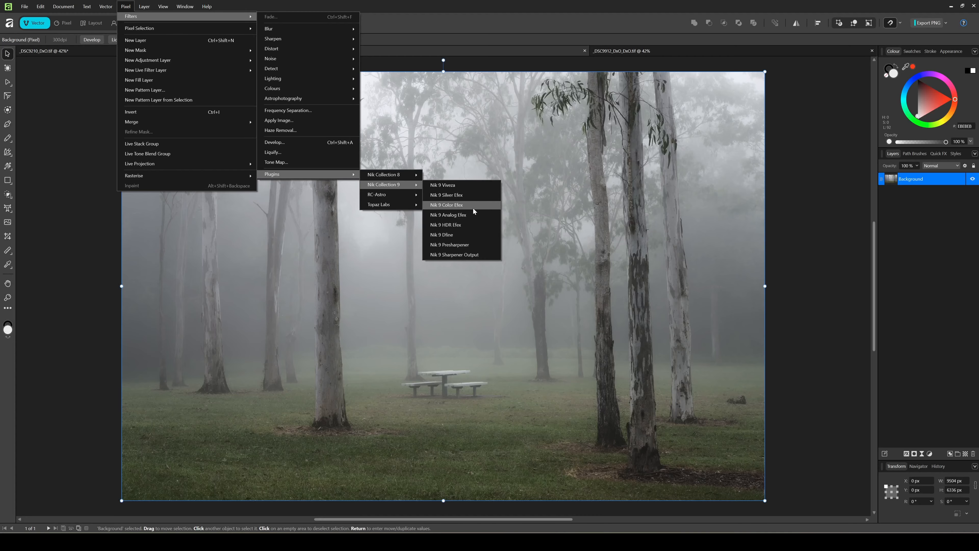
pyautogui.click(464, 205)
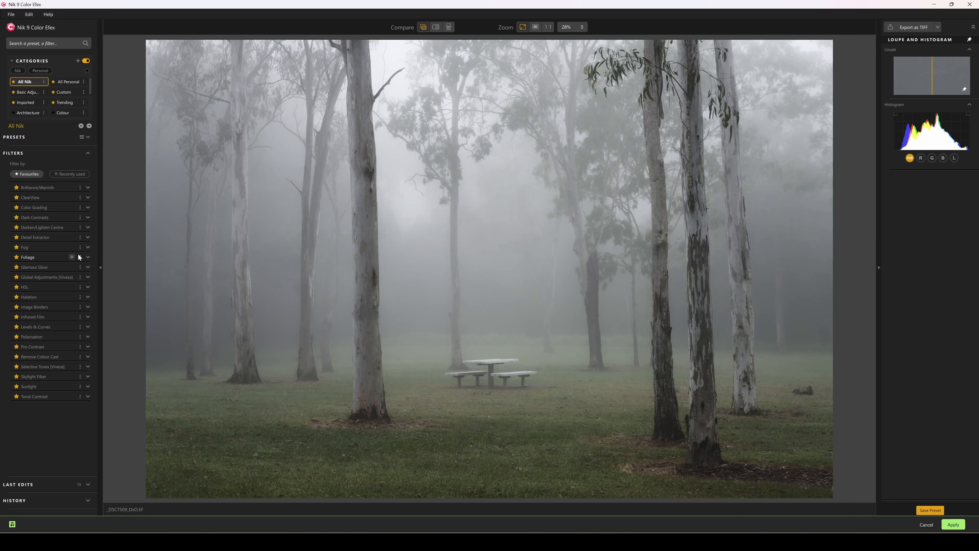
# - Add a Fog filter with a depth mask, widening its near range in B&W view, and compare
pyautogui.click(72, 247)
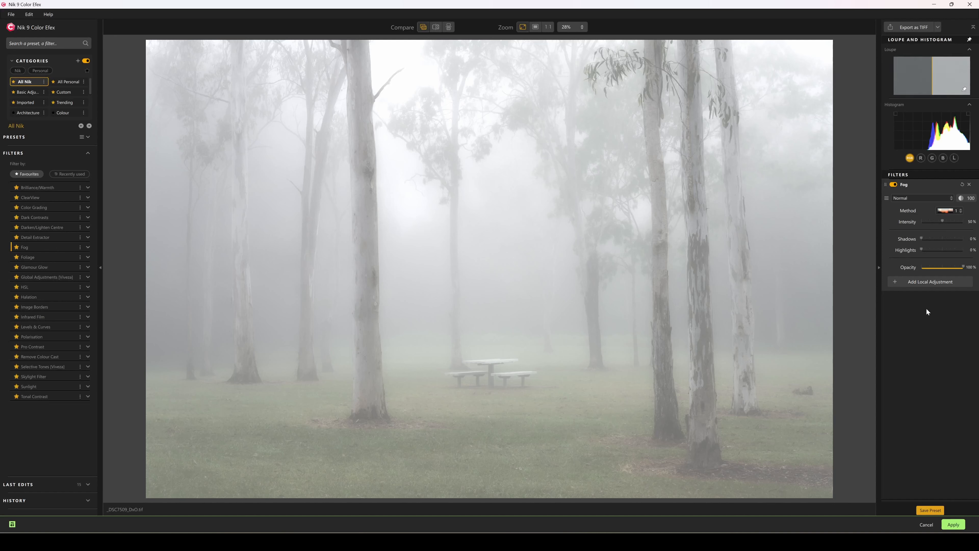
pyautogui.click(935, 283)
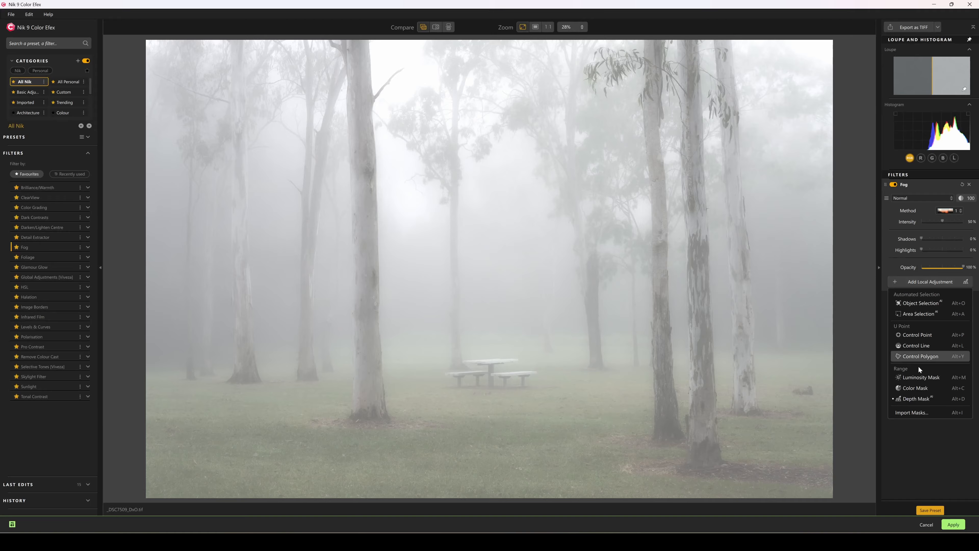
pyautogui.click(492, 308)
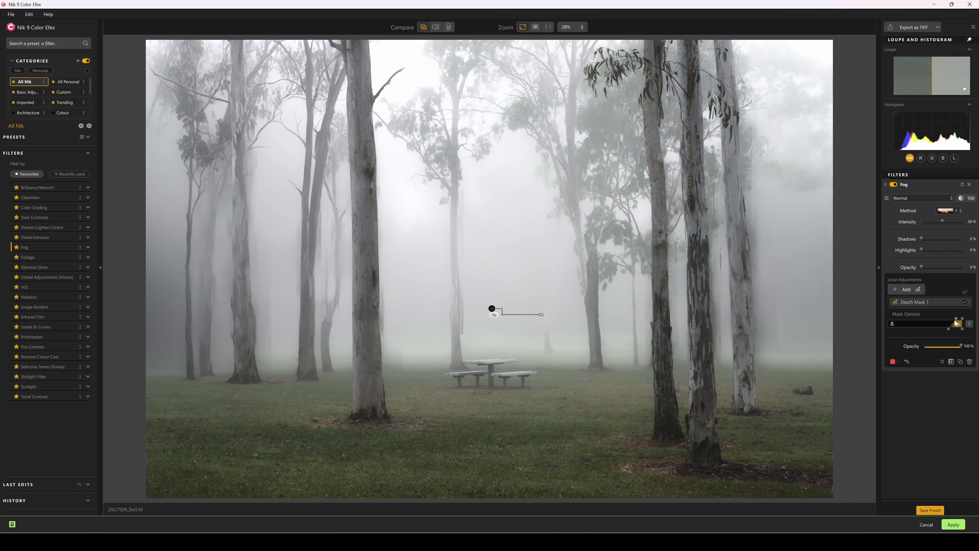
pyautogui.press('m')
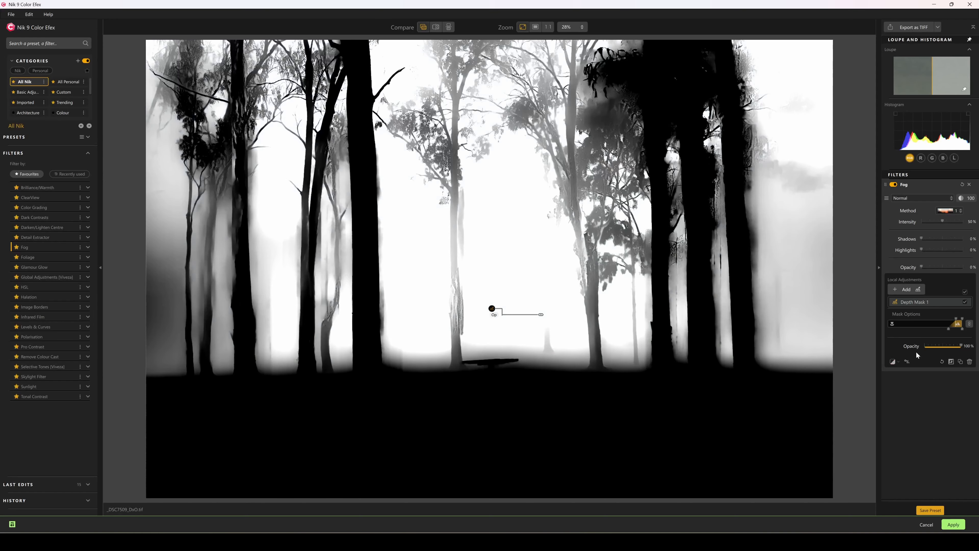
pyautogui.moveTo(956, 319); pyautogui.dragTo(922, 333)
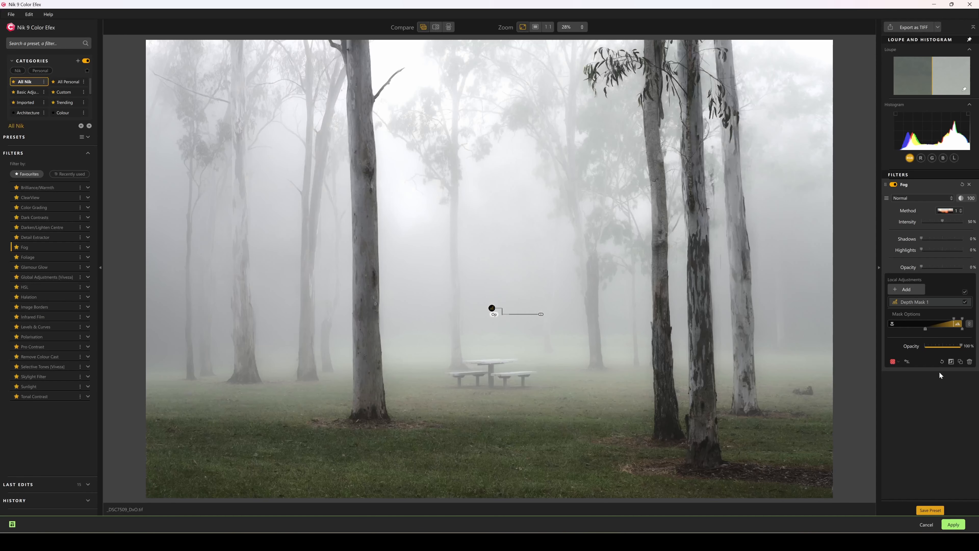
pyautogui.click(894, 184)
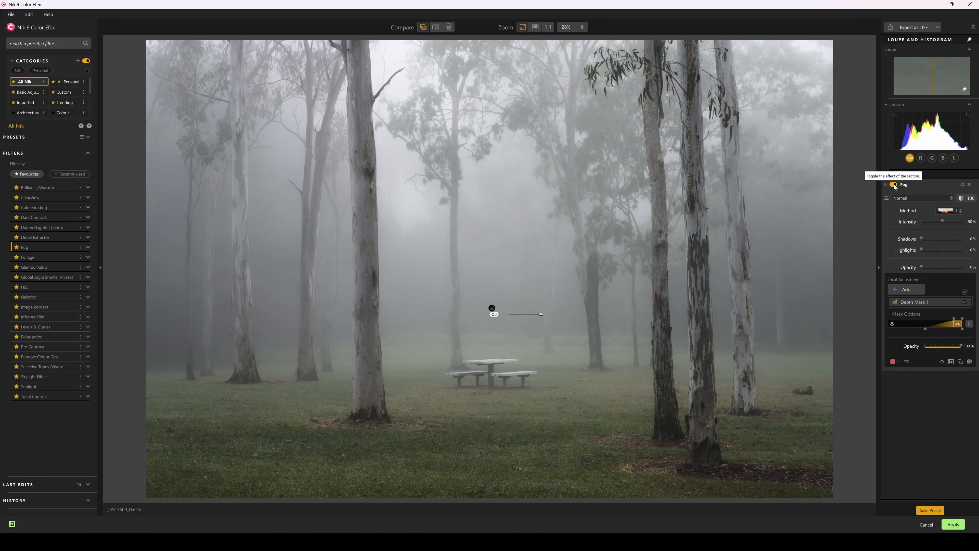
pyautogui.click(894, 184)
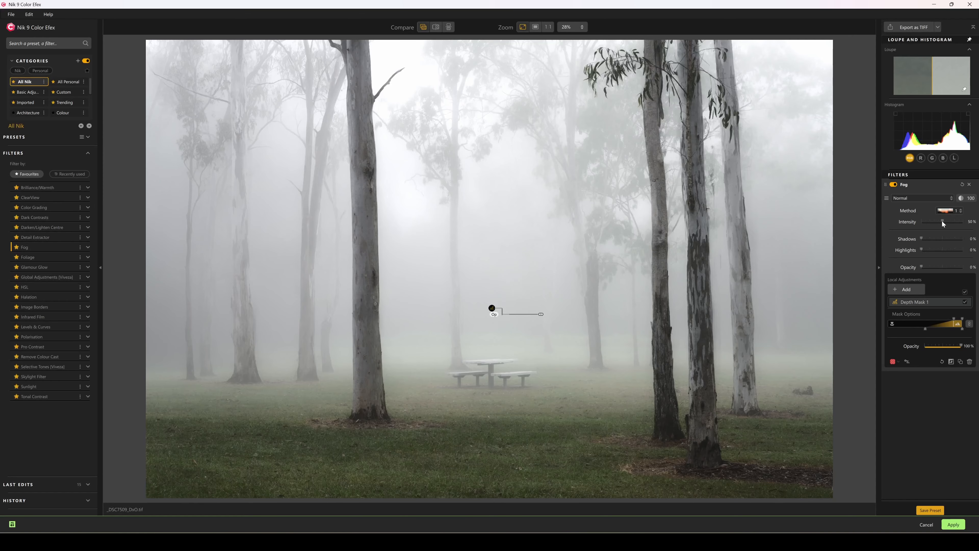
# - Lower the fog Intensity to 19% and compare before/after and the mask overlay
pyautogui.moveTo(943, 222); pyautogui.dragTo(931, 224)
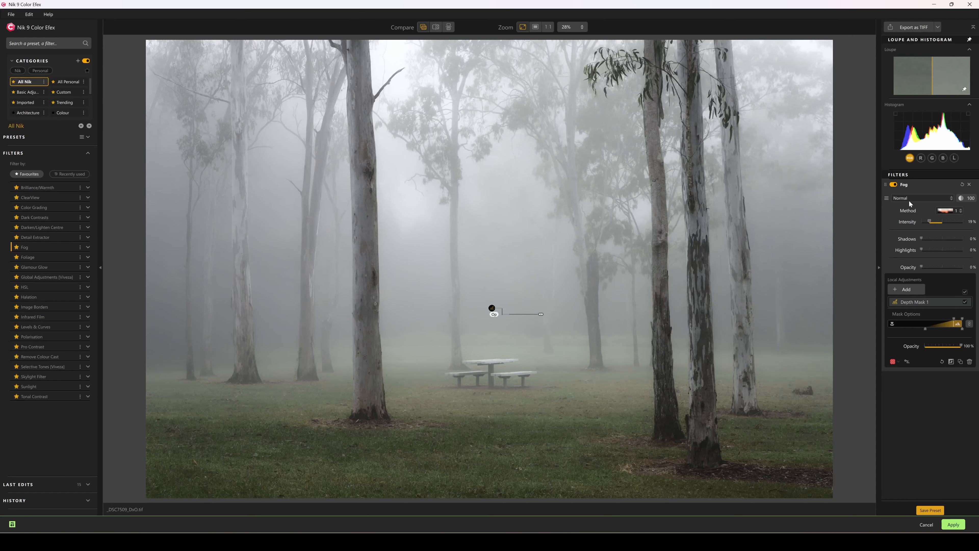
pyautogui.click(894, 185)
pyautogui.click(895, 185)
pyautogui.click(893, 362)
pyautogui.click(893, 362)
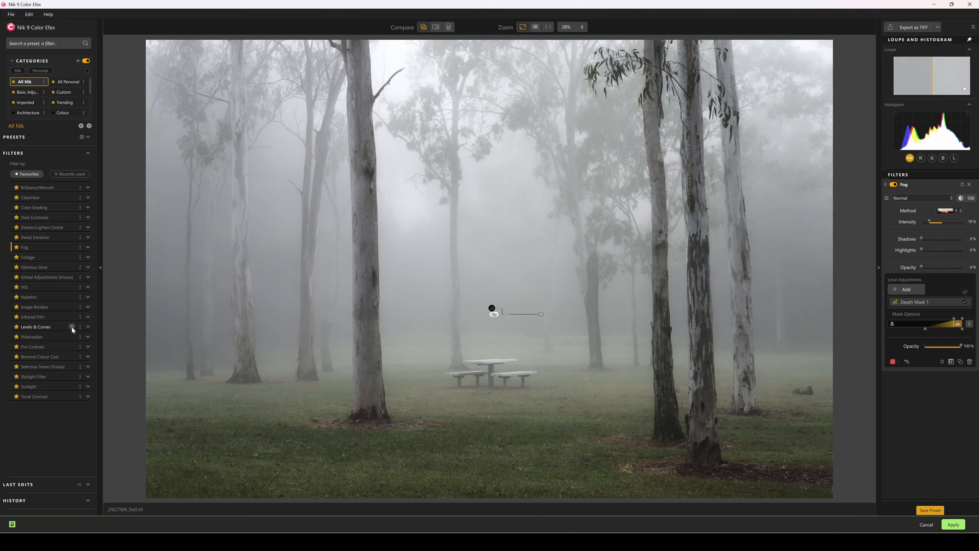
# - Add Levels & Curves, bending the curve down in the shadows and up in the highlights
pyautogui.click(72, 327)
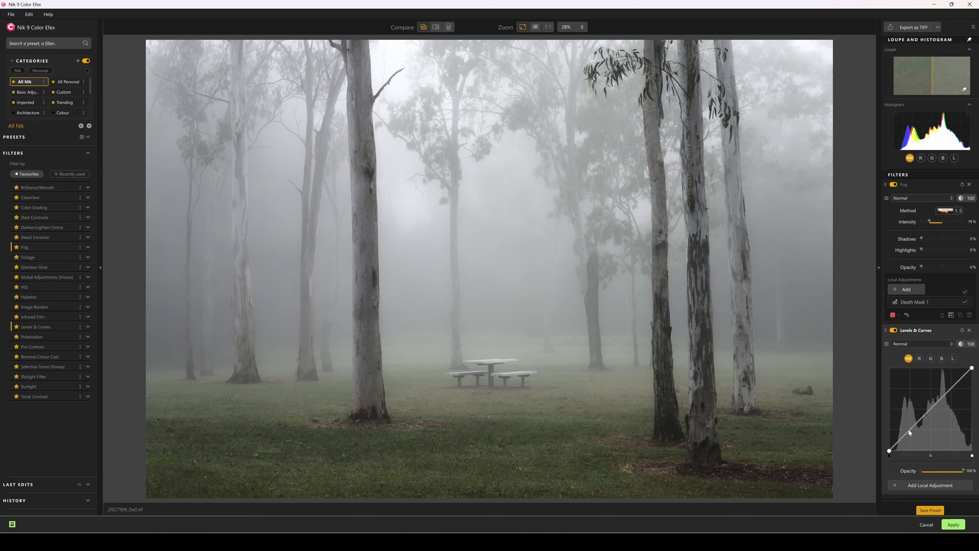
pyautogui.moveTo(909, 430); pyautogui.dragTo(908, 437)
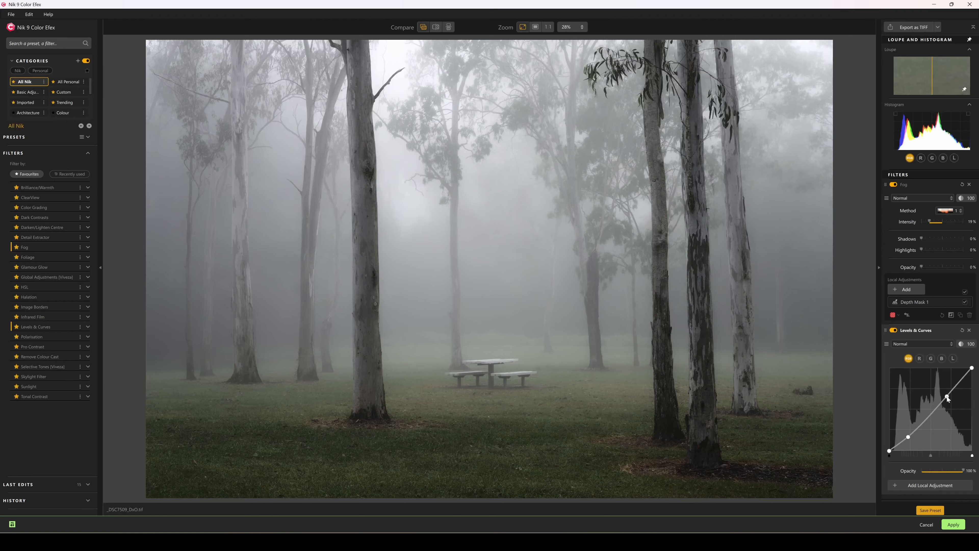
pyautogui.moveTo(948, 397); pyautogui.dragTo(945, 393)
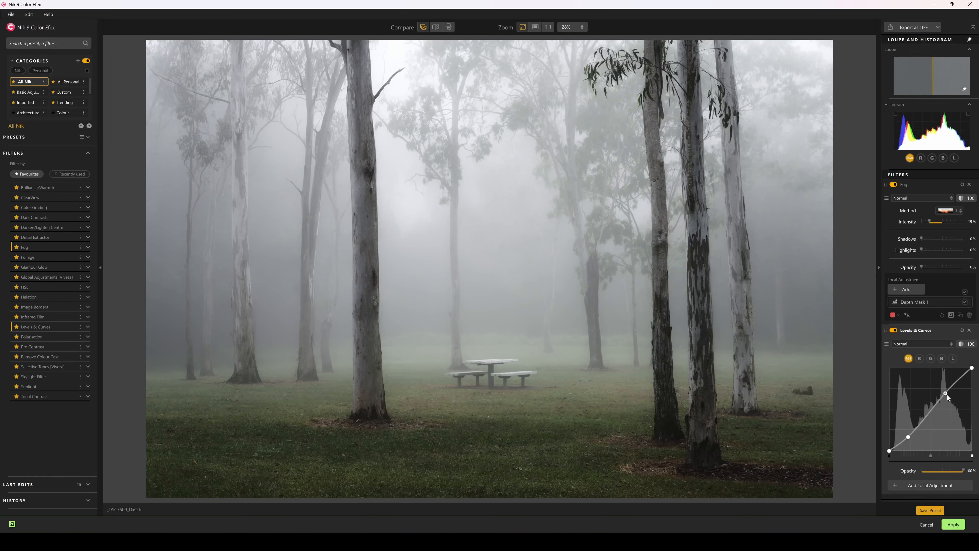
# - Confine Levels & Curves to four tree trunks using AI object-selection masks
pyautogui.click(932, 486)
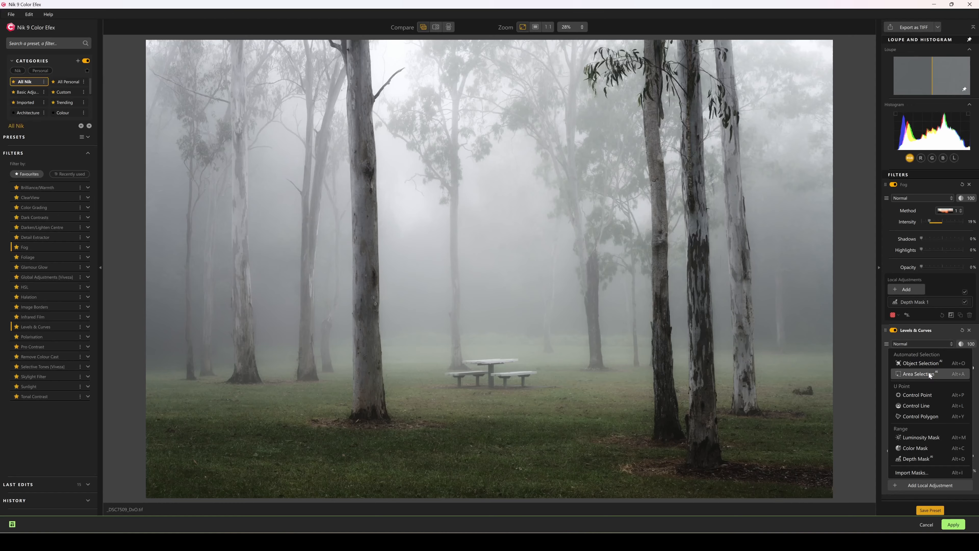
pyautogui.click(928, 363)
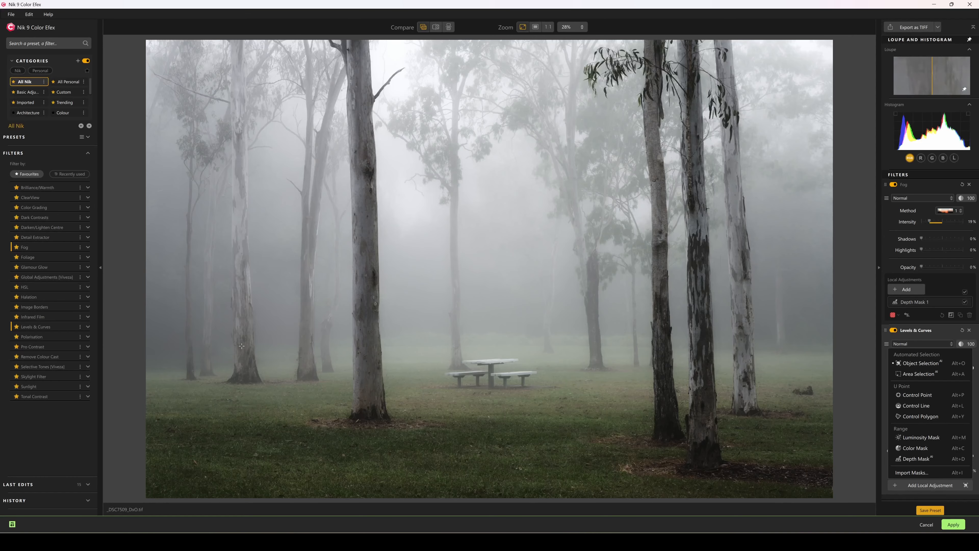
pyautogui.click(366, 267)
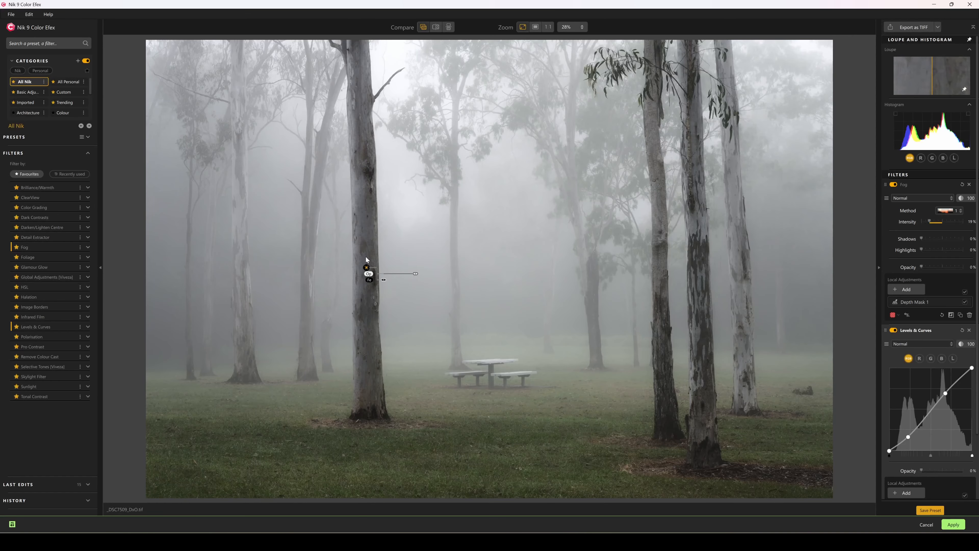
pyautogui.scroll(-2, 941, 440)
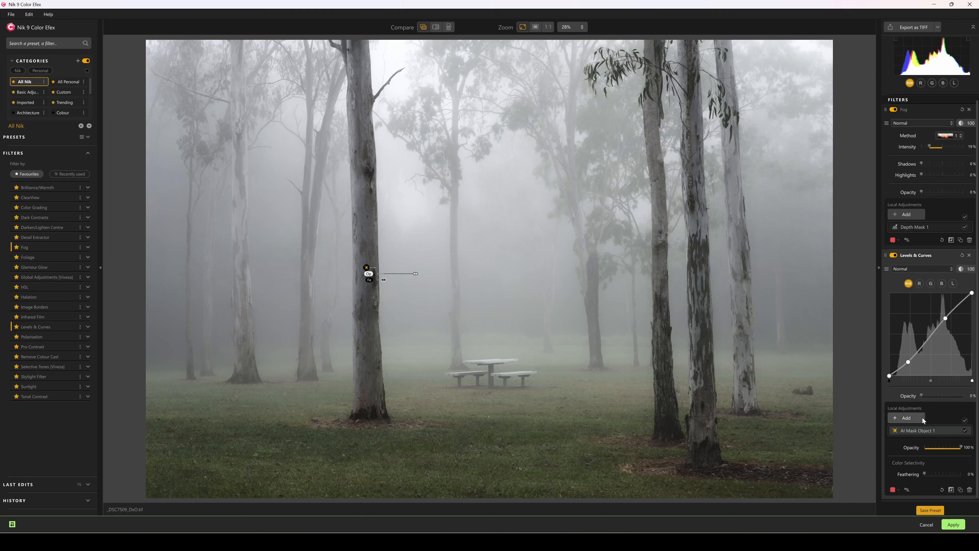
pyautogui.click(908, 417)
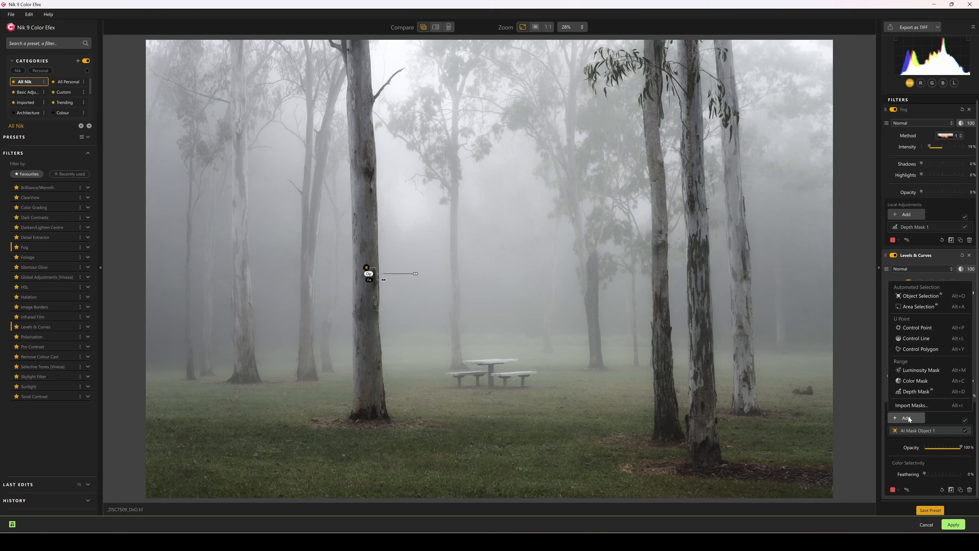
pyautogui.scroll(1, 920, 298)
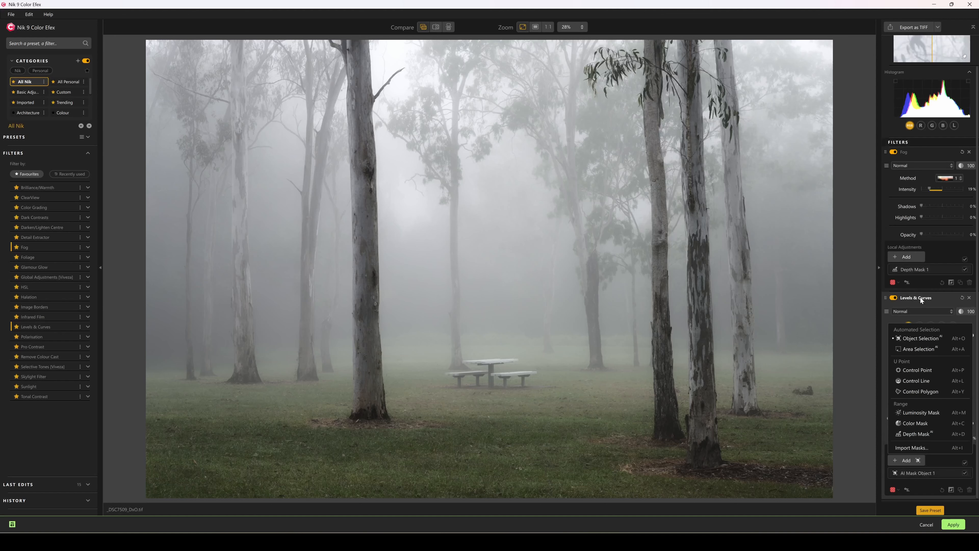
pyautogui.click(660, 288)
pyautogui.click(906, 461)
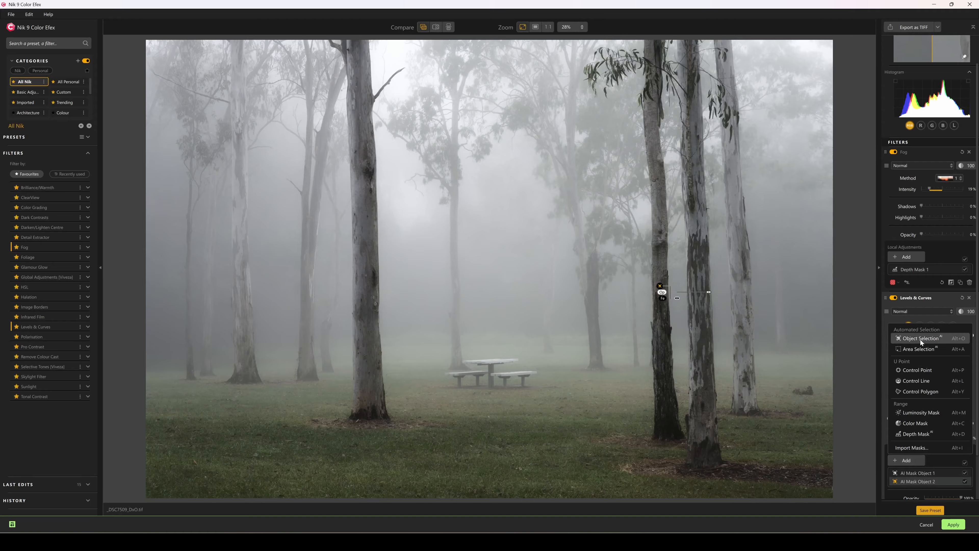
pyautogui.click(699, 285)
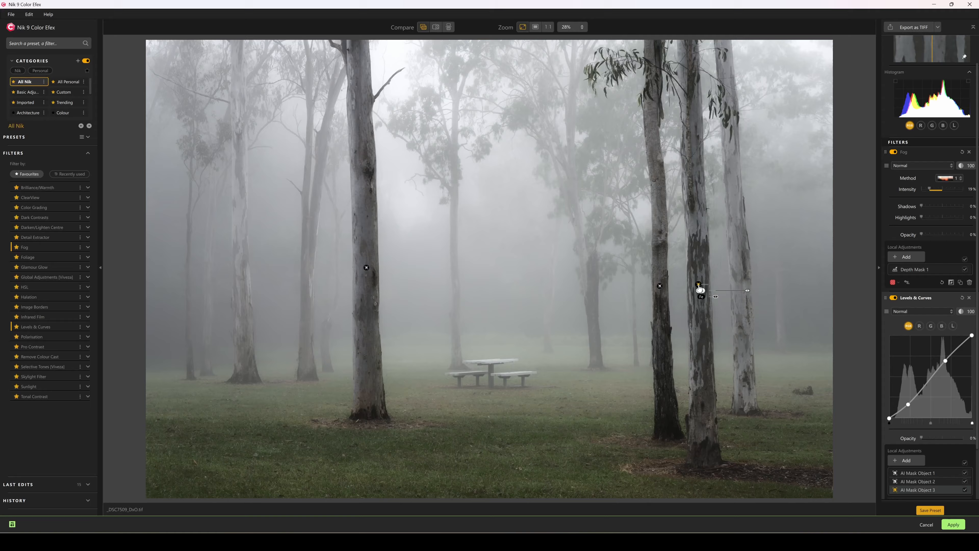
pyautogui.click(907, 460)
pyautogui.click(917, 338)
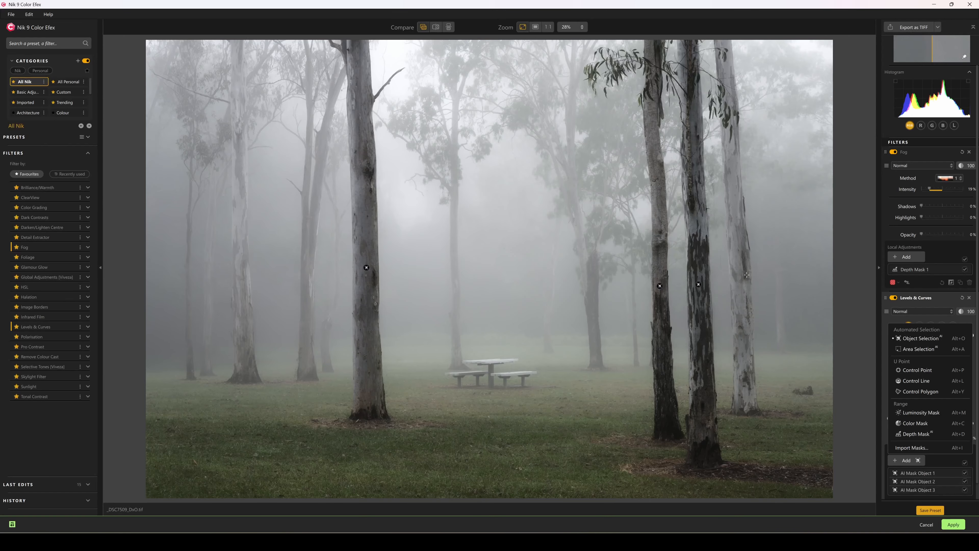
pyautogui.click(739, 263)
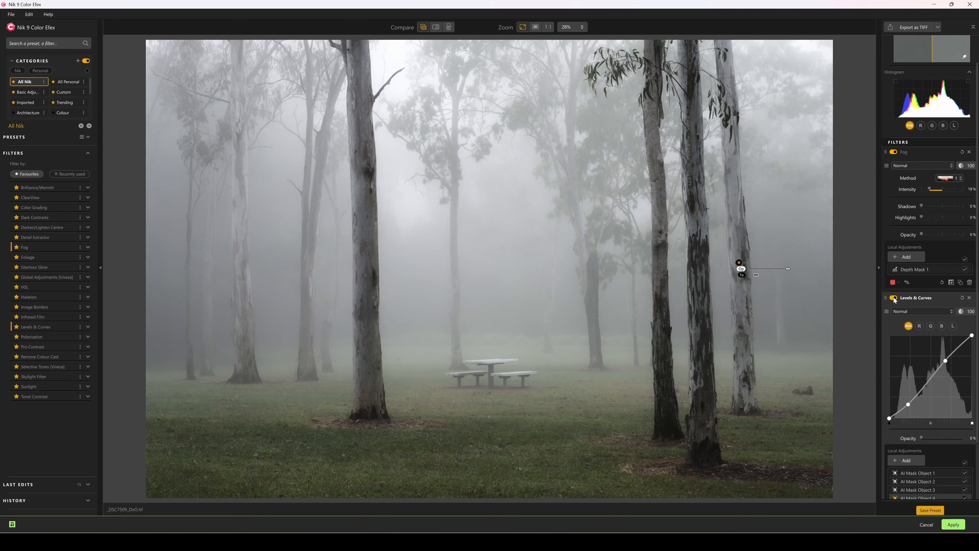
# - Compare Levels & Curves on and off, then apply the Color Efex edits to the photo
pyautogui.click(893, 298)
pyautogui.click(894, 298)
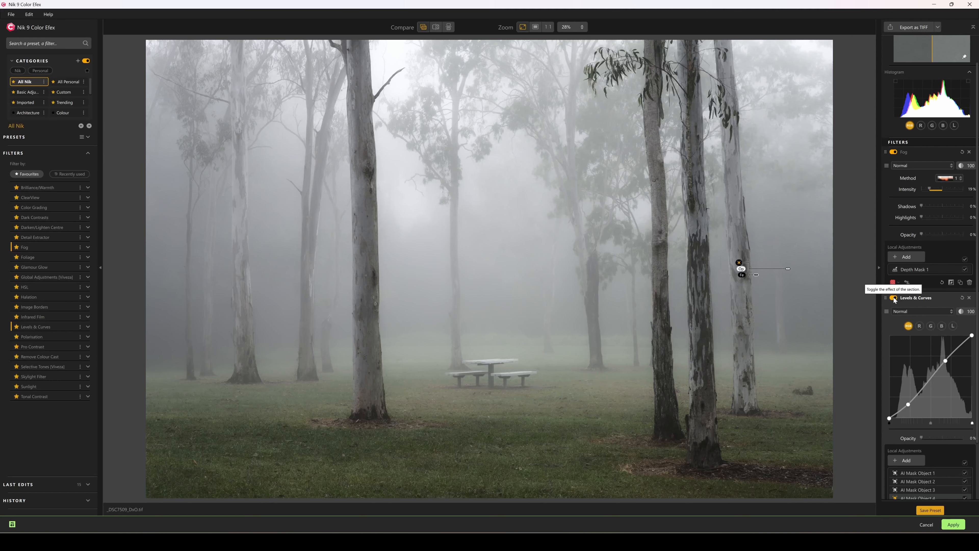
pyautogui.click(894, 298)
pyautogui.click(894, 298)
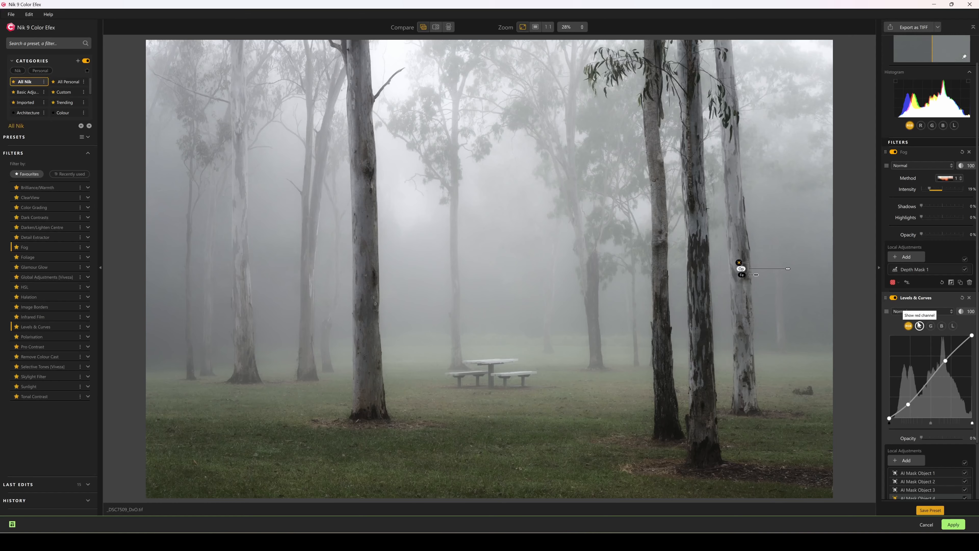
pyautogui.scroll(-2, 945, 411)
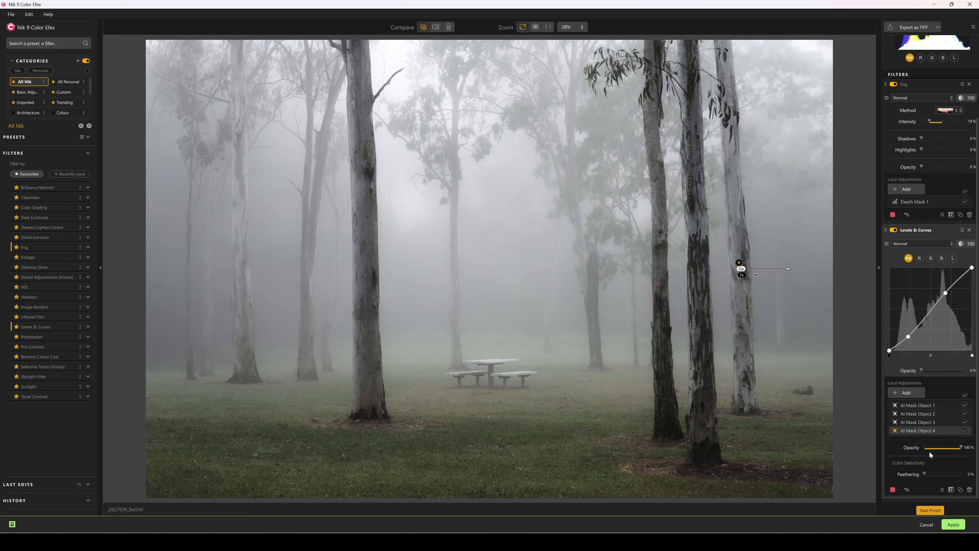
pyautogui.click(954, 524)
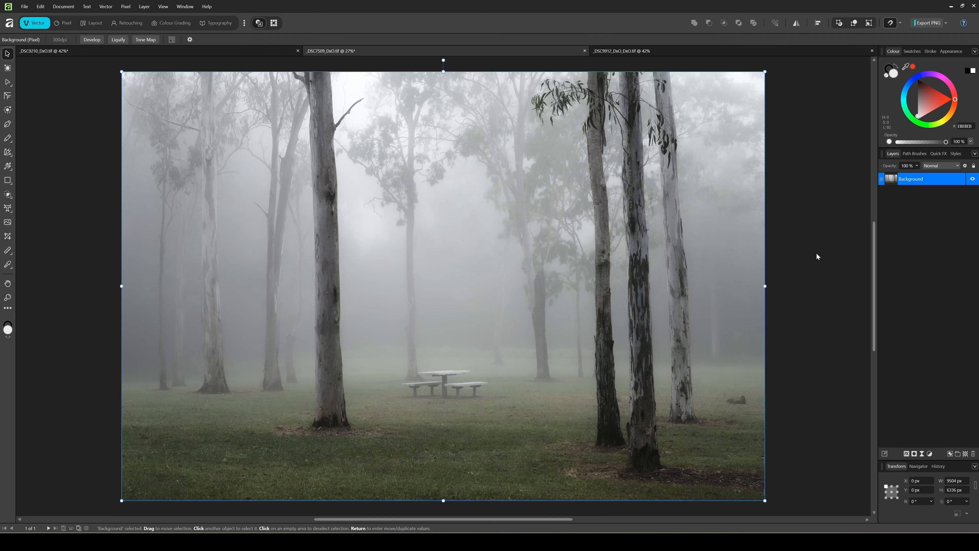
# - Duplicate the forest layer with Ctrl+J and launch Nik 9 Sharpener Output on the copy
pyautogui.hotkey('ctrl', 'j')
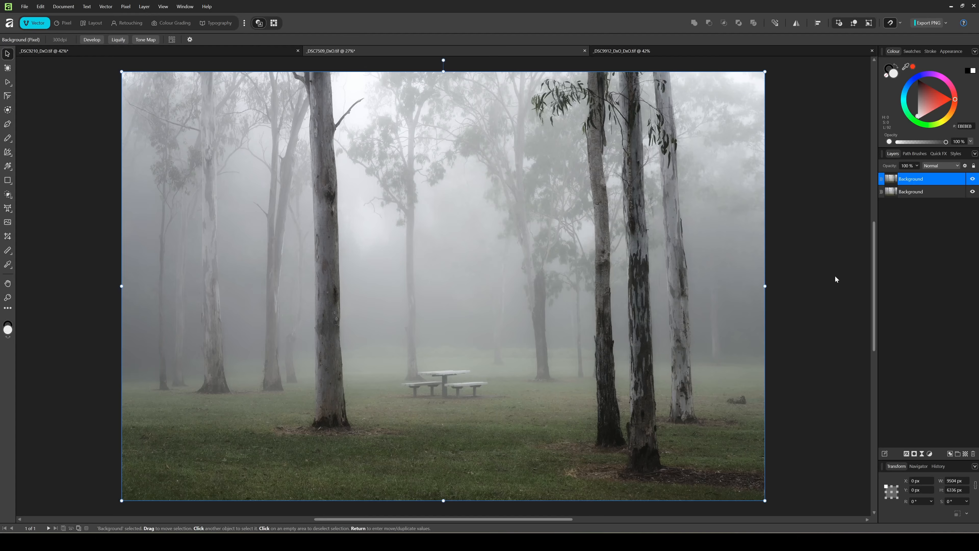
pyautogui.click(125, 6)
pyautogui.moveTo(133, 18)
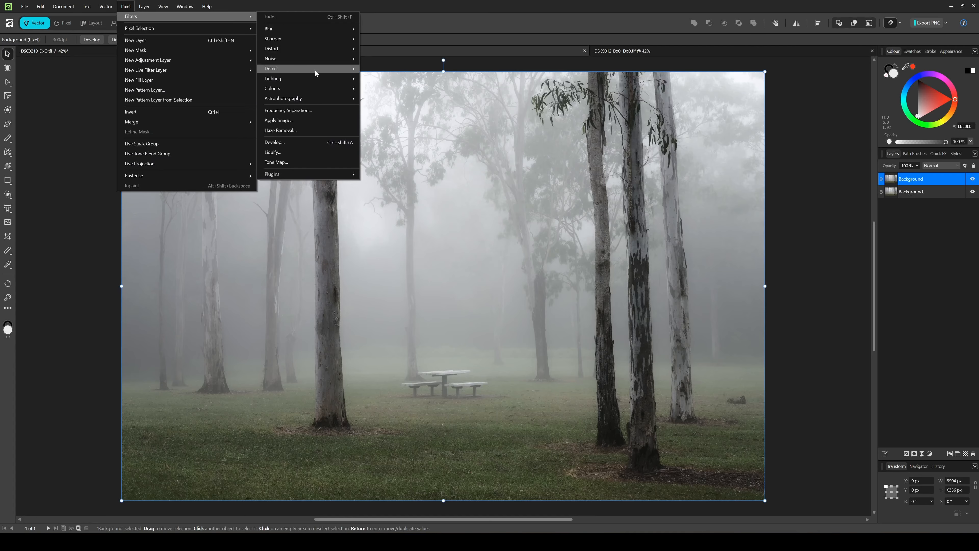
pyautogui.moveTo(316, 174)
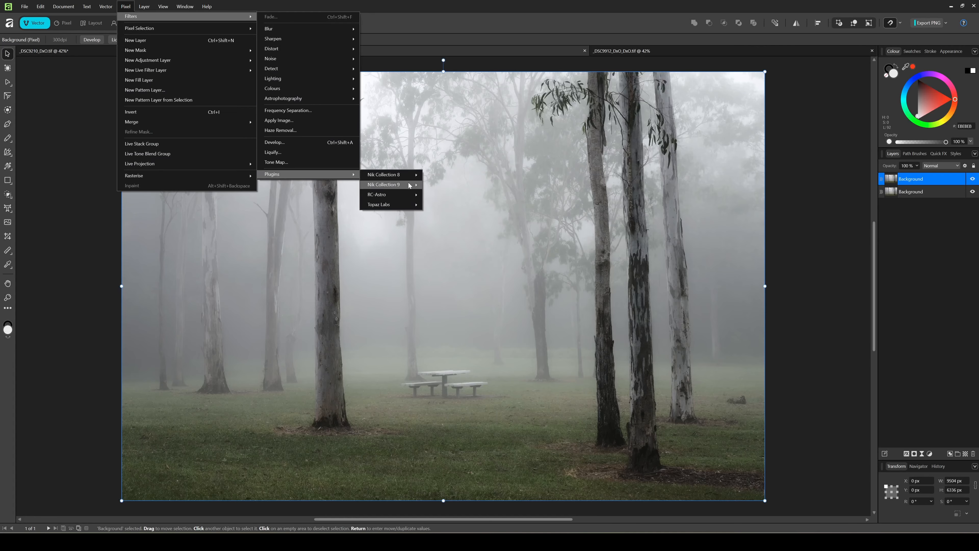
pyautogui.moveTo(409, 185)
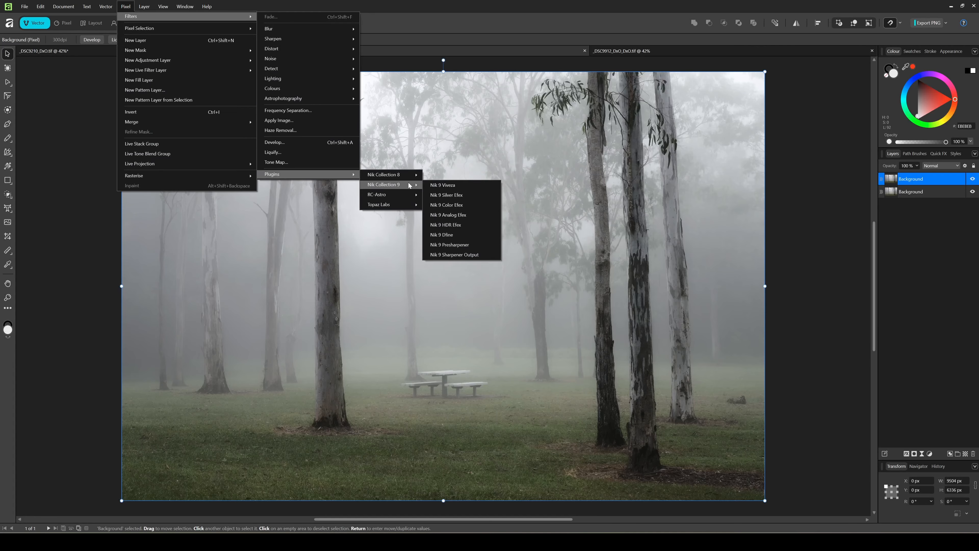
pyautogui.click(462, 255)
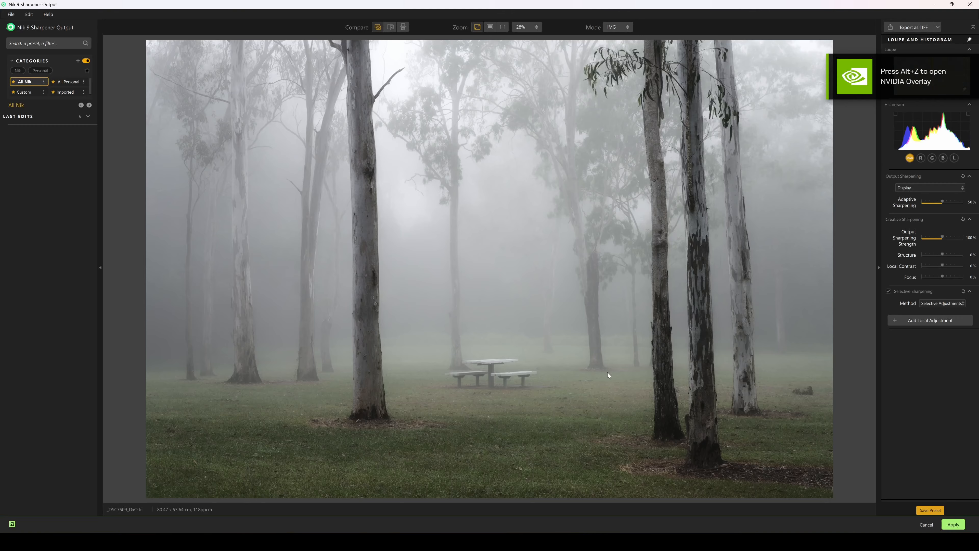
# - Add a Depth Mask sampled on the foreground grass, widening its range to reach the nearest trunks
pyautogui.click(931, 320)
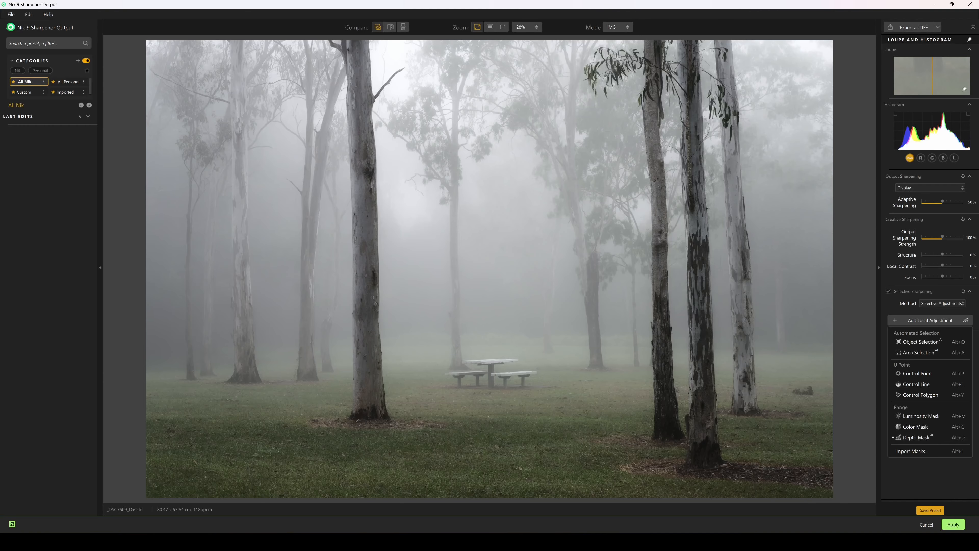
pyautogui.click(496, 445)
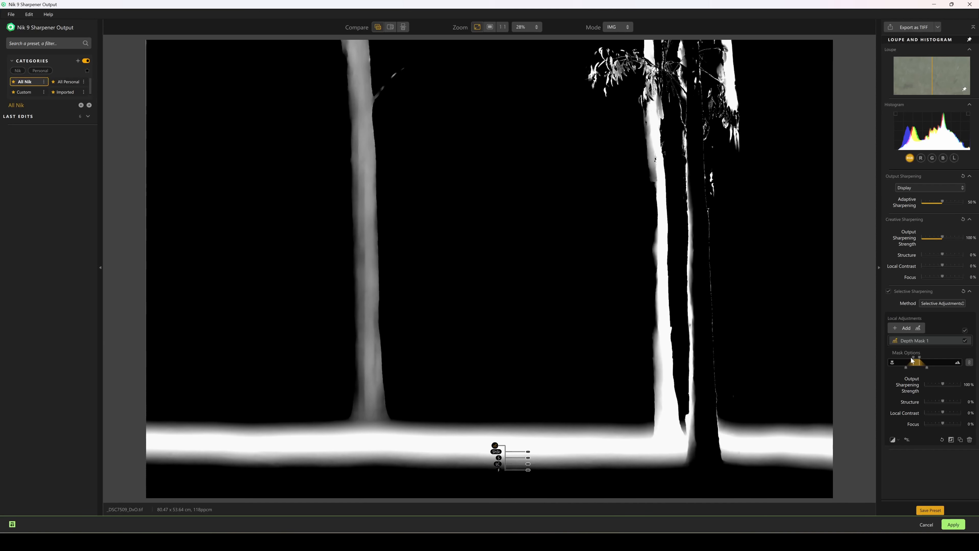
pyautogui.moveTo(913, 360)
pyautogui.mouseDown()
pyautogui.moveTo(885, 360)
pyautogui.moveTo(948, 367)
pyautogui.moveTo(920, 358)
pyautogui.mouseUp()
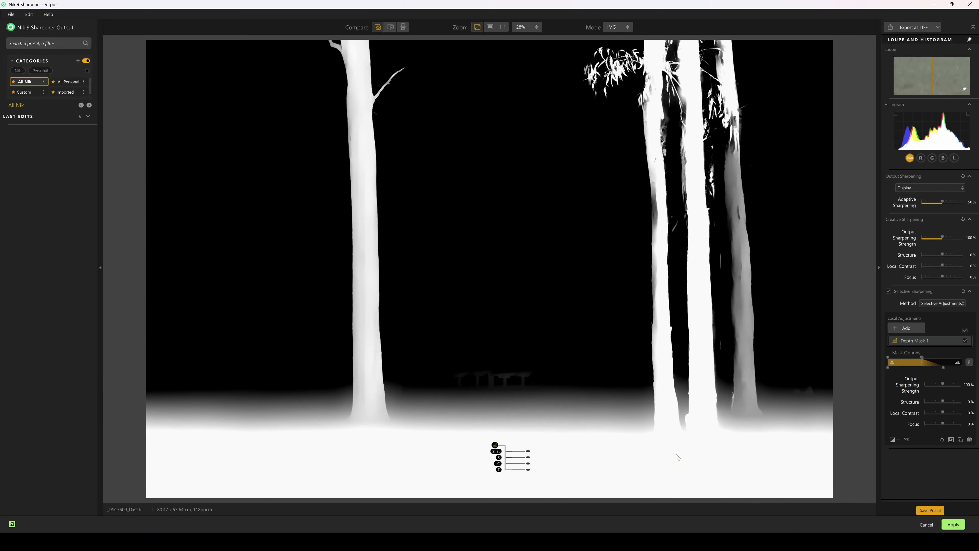
pyautogui.scroll(5, 557, 490)
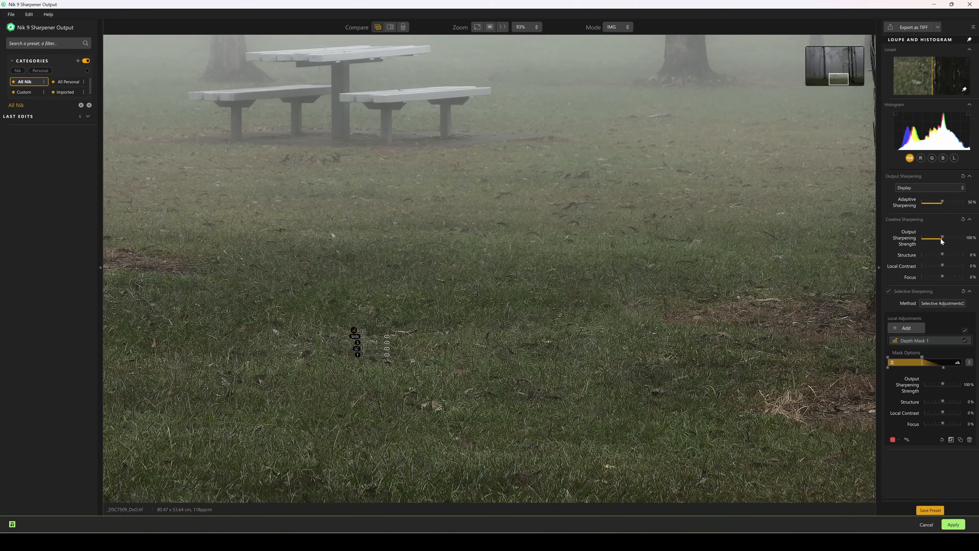
# - Set Output Sharpening Strength to 35%, check the grass up close, then apply back to Affinity
pyautogui.moveTo(924, 237); pyautogui.dragTo(929, 237)
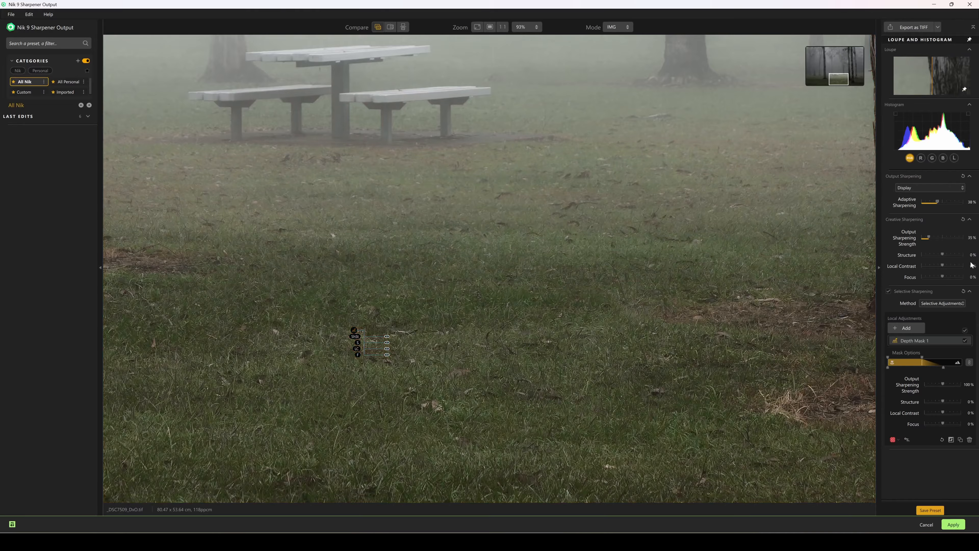
pyautogui.scroll(-3, 728, 404)
pyautogui.scroll(-3, 721, 406)
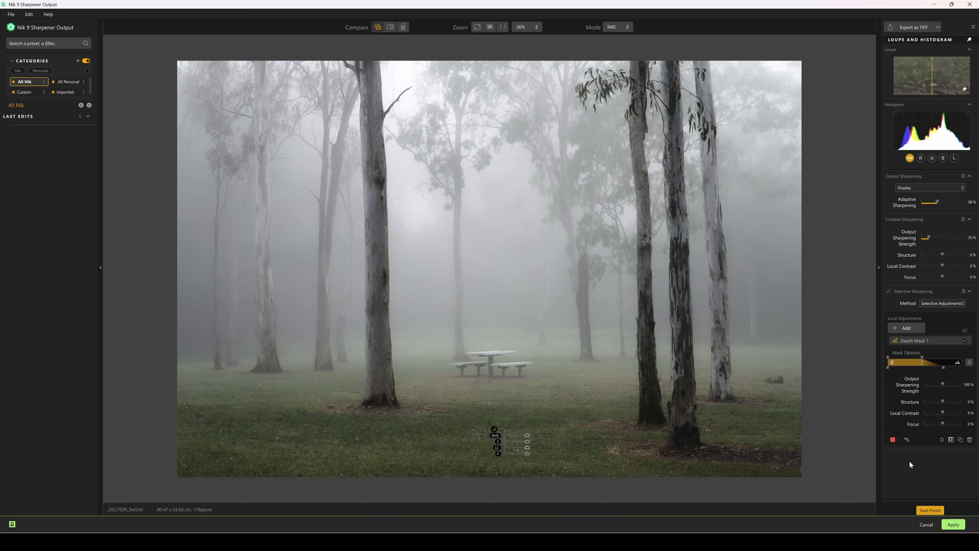
pyautogui.scroll(1, 705, 427)
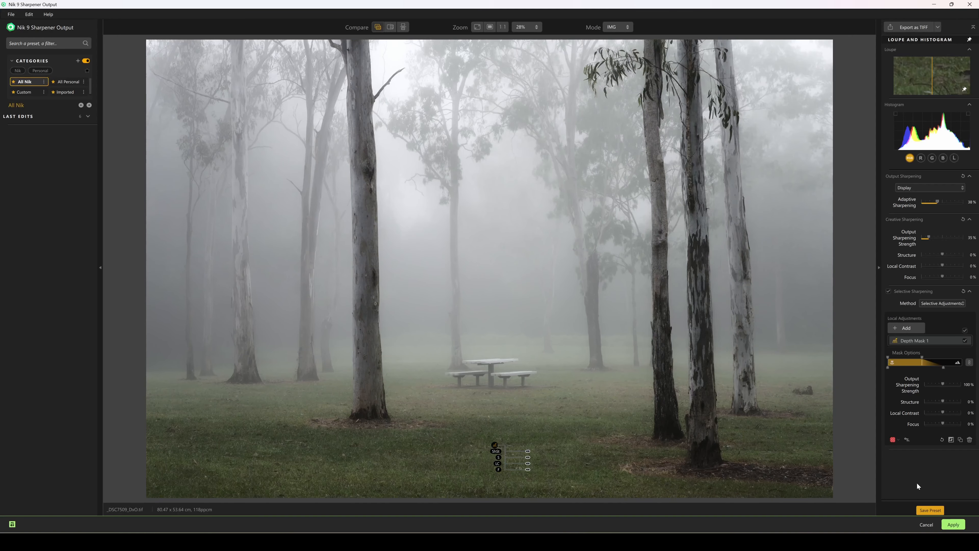
pyautogui.click(953, 525)
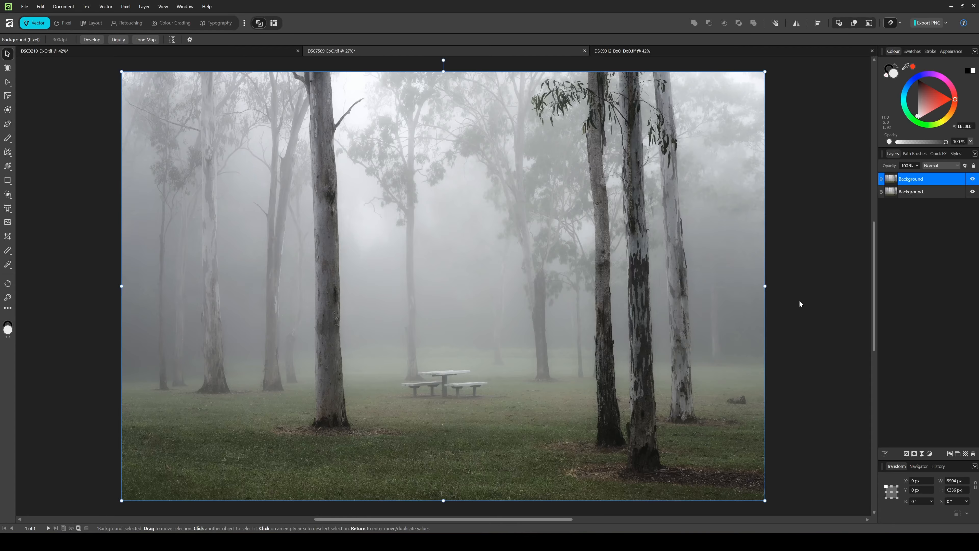
# - Switch to the lightning photo and launch Nik 9 Color Efex via Pixel > Filters > Plugins > Nik Collection 9
pyautogui.click(386, 50)
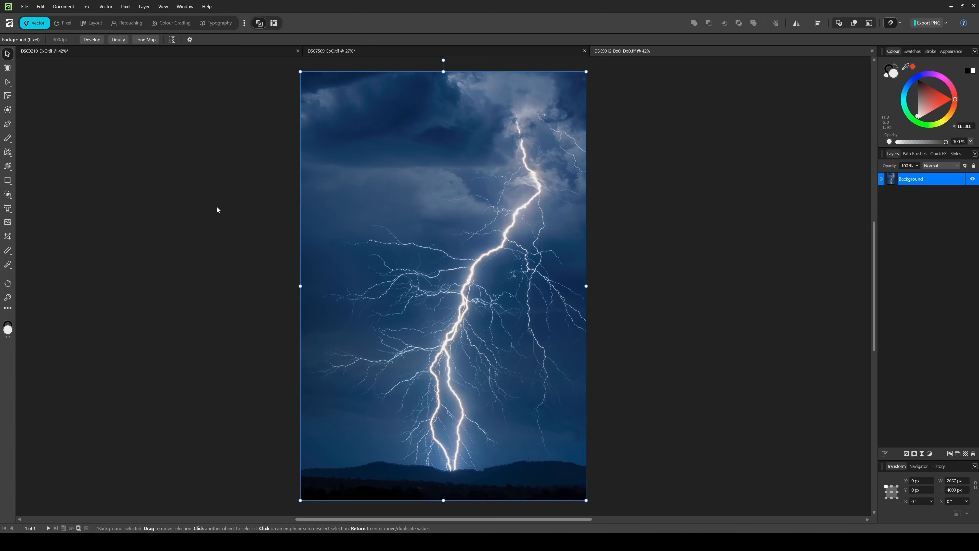
pyautogui.click(125, 6)
pyautogui.moveTo(193, 17)
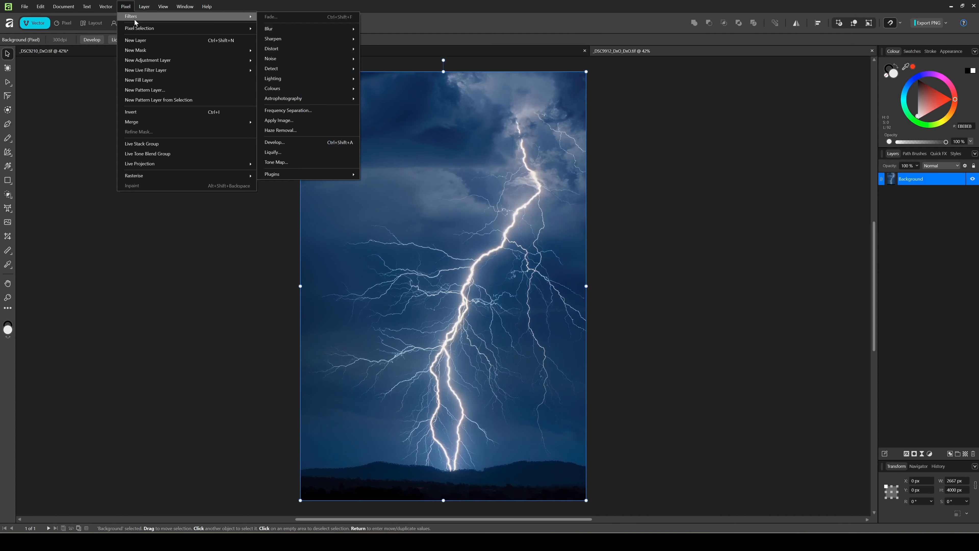
pyautogui.moveTo(301, 171)
pyautogui.moveTo(396, 188)
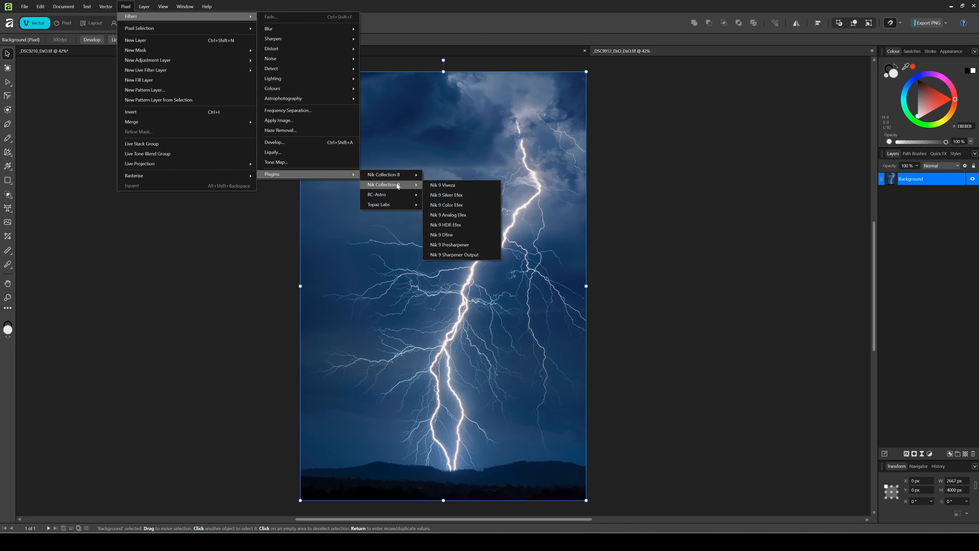
pyautogui.click(467, 197)
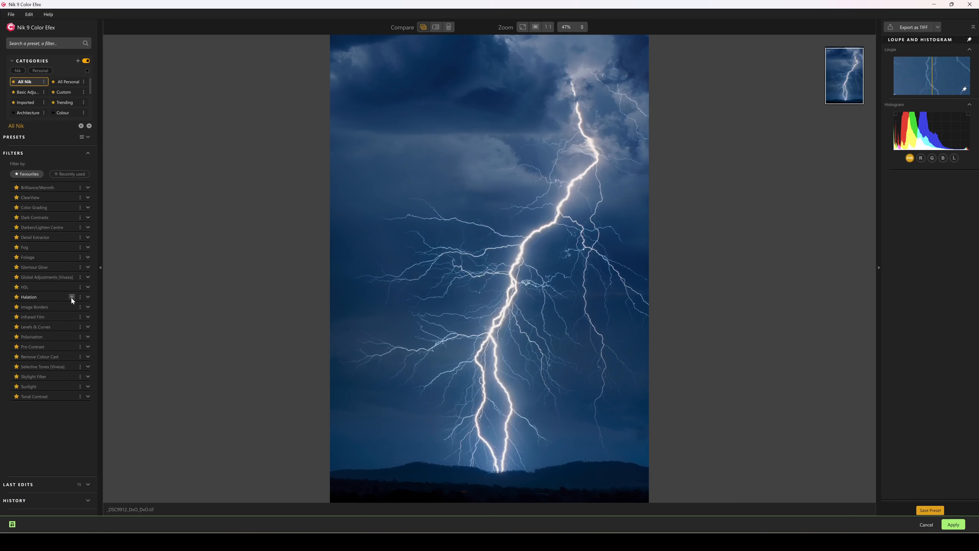
# - Add the Halation filter at 100% intensity with Colorization unchecked
pyautogui.click(72, 297)
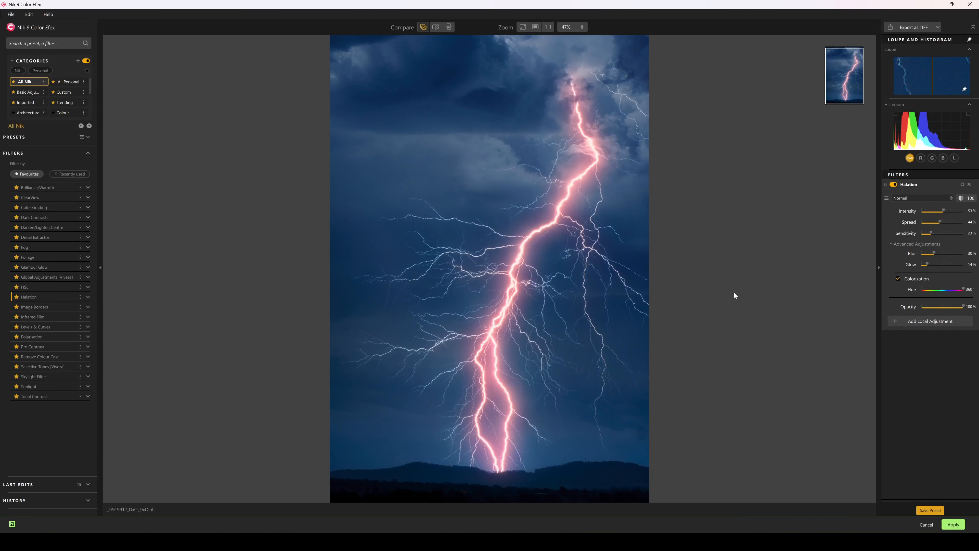
pyautogui.moveTo(964, 306)
pyautogui.mouseDown()
pyautogui.moveTo(931, 304)
pyautogui.moveTo(963, 304)
pyautogui.mouseUp()
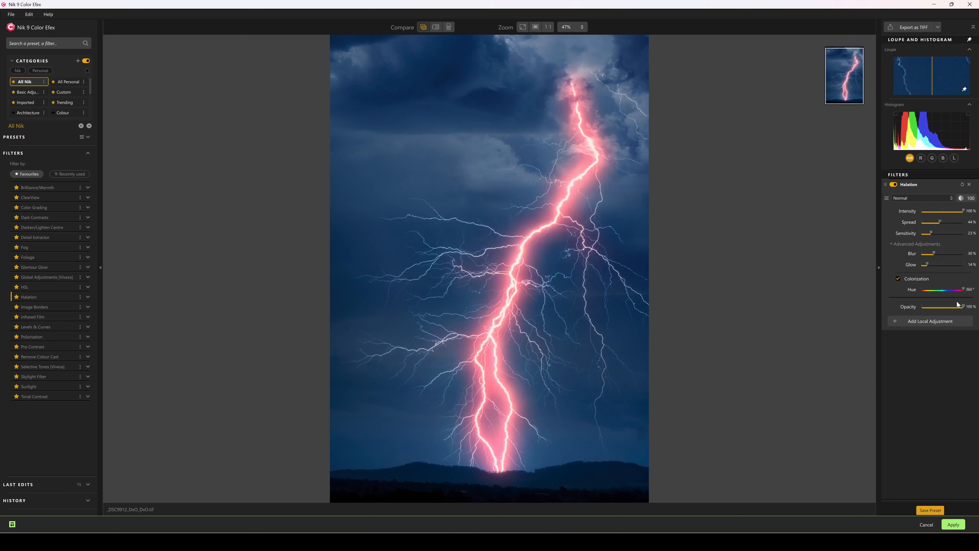
pyautogui.click(899, 278)
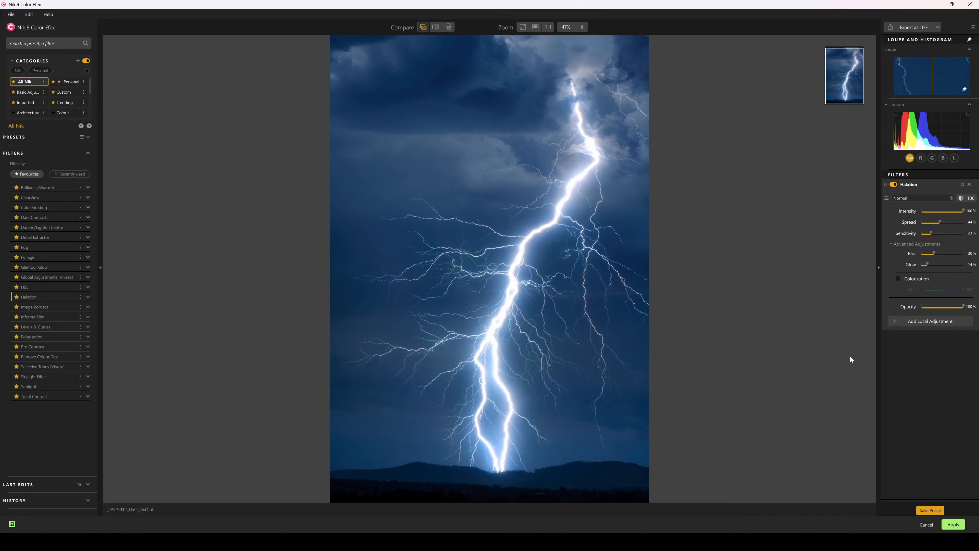
# - Lower Halation intensity to 38% and raise Glow to 16%, toggling the filter off and on to compare
pyautogui.moveTo(965, 214); pyautogui.dragTo(934, 233)
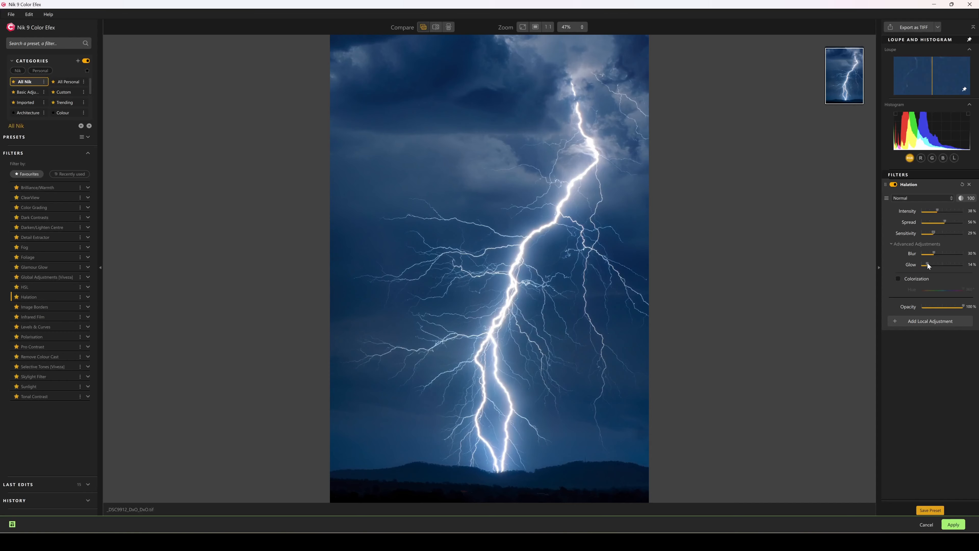
pyautogui.moveTo(927, 263); pyautogui.dragTo(937, 256)
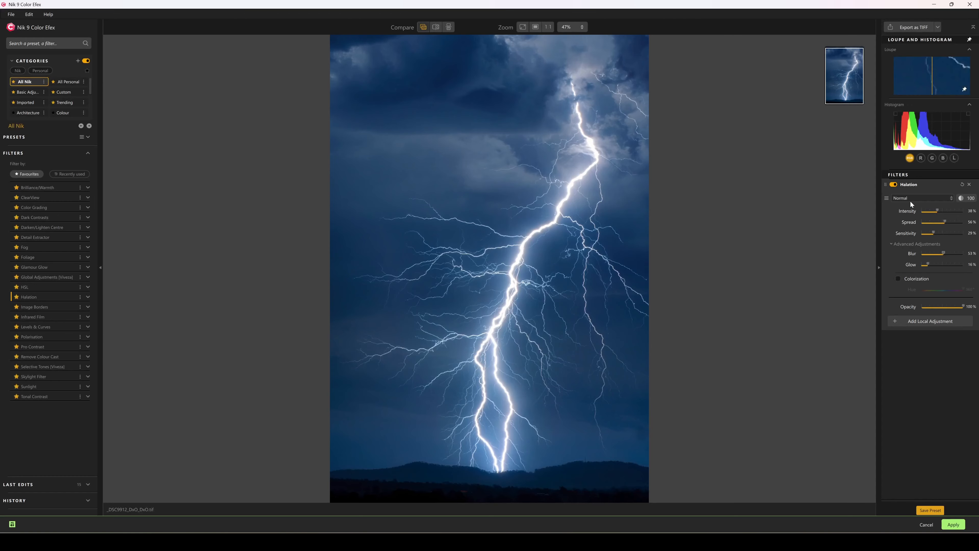
pyautogui.click(895, 185)
pyautogui.click(895, 185)
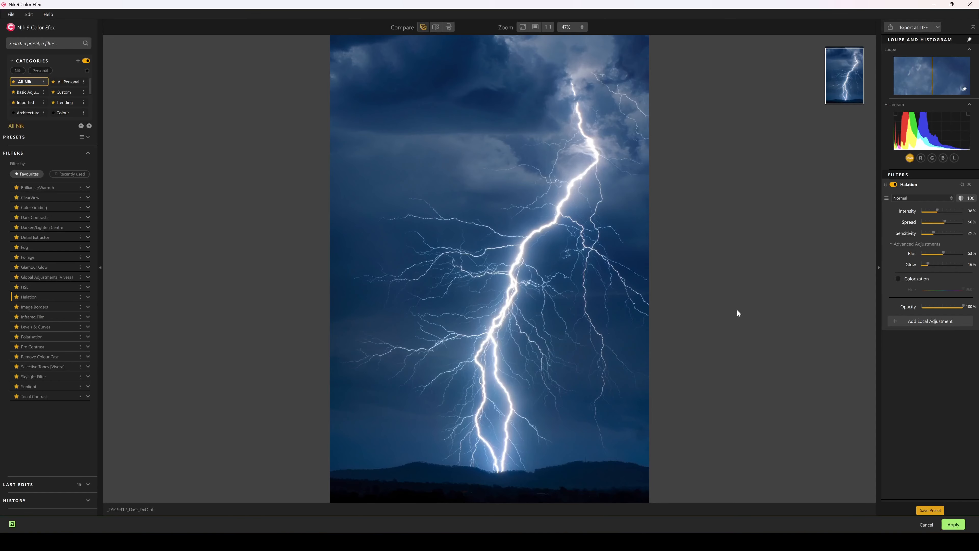
pyautogui.click(924, 199)
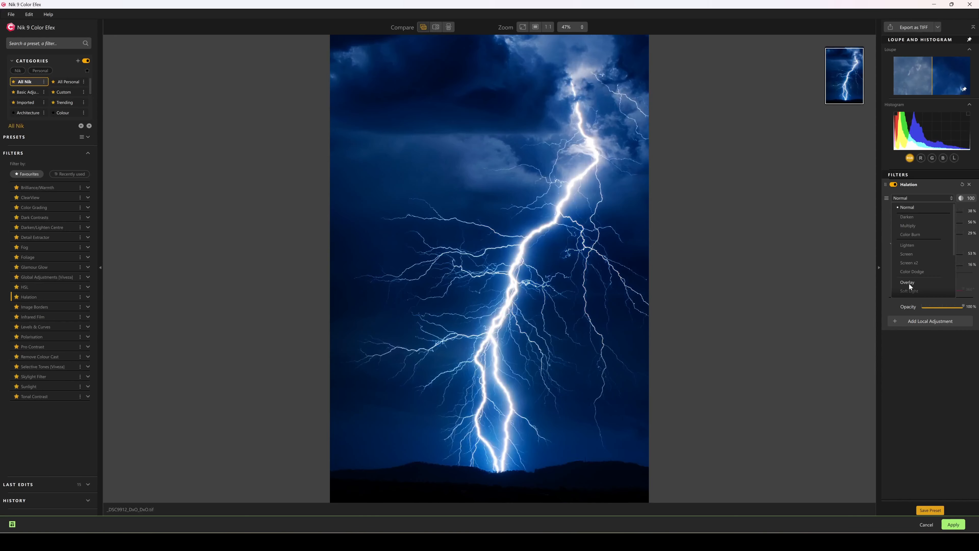
pyautogui.click(876, 215)
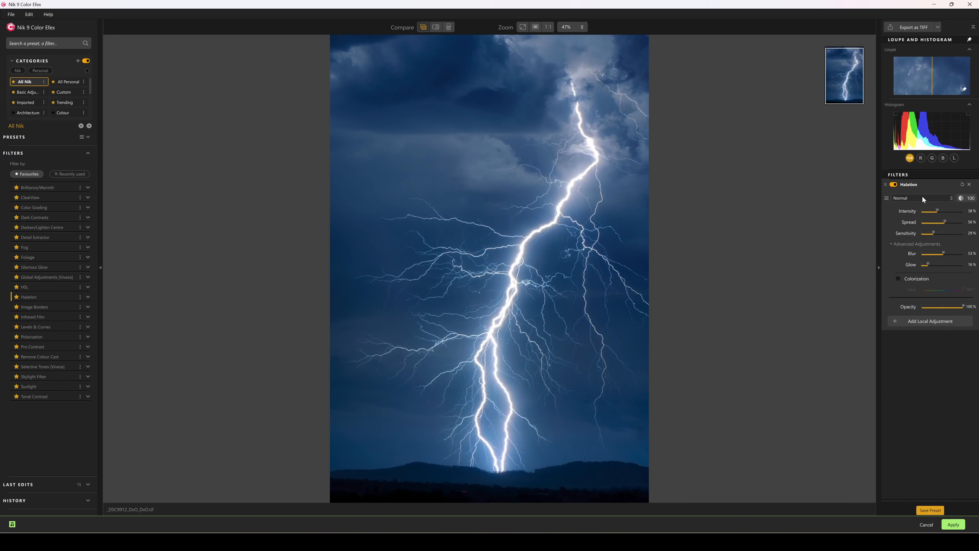